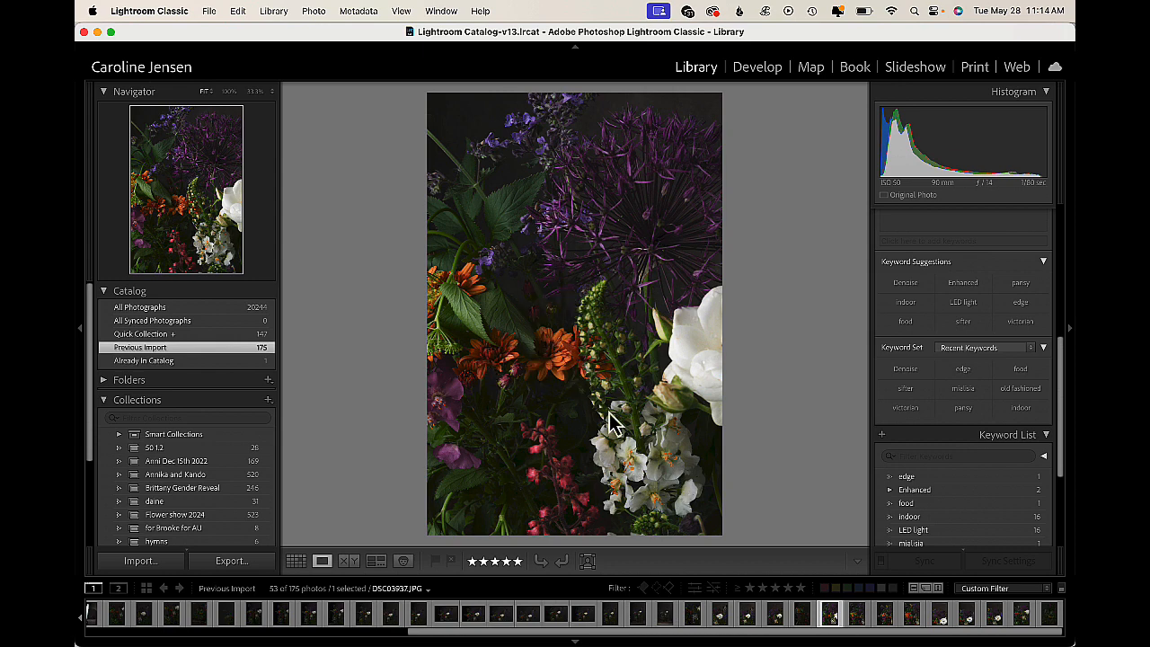
Open the photo for developing and create a linear gradient mask outside its edge that covers the whole image.
click(757, 66)
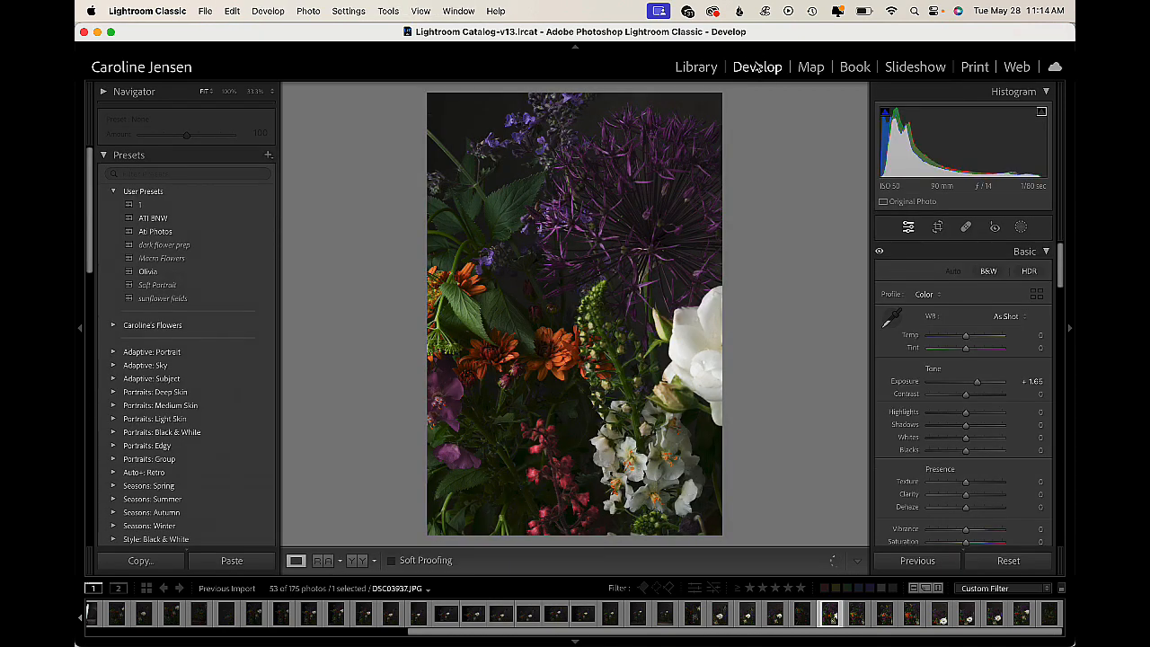
click(1020, 230)
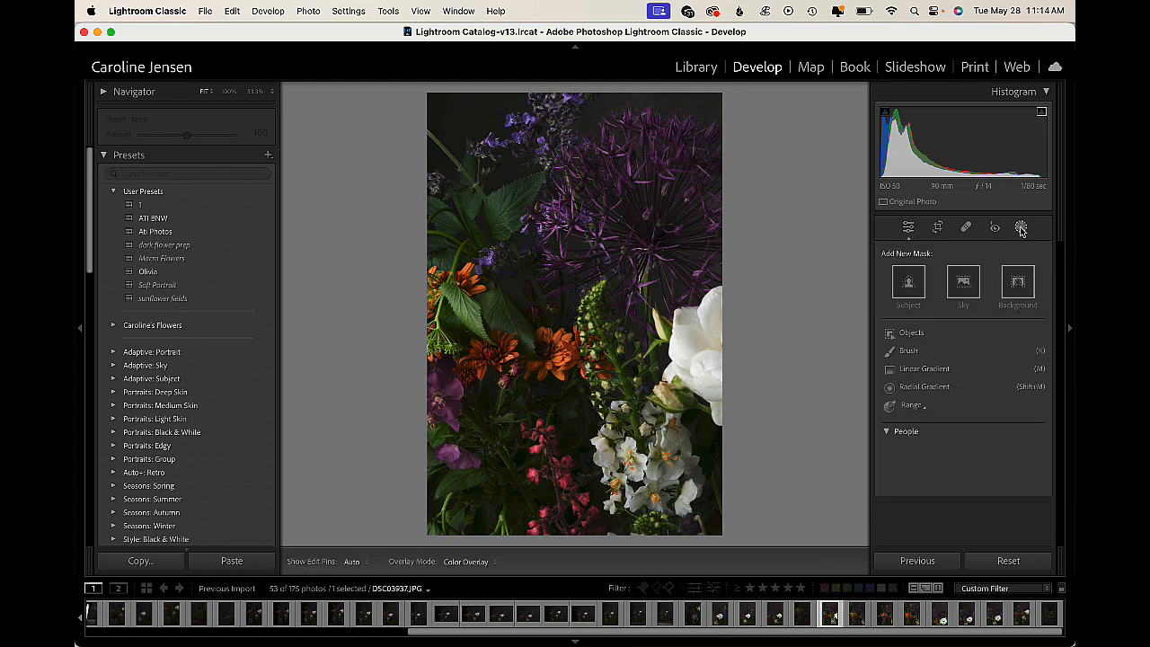
click(921, 370)
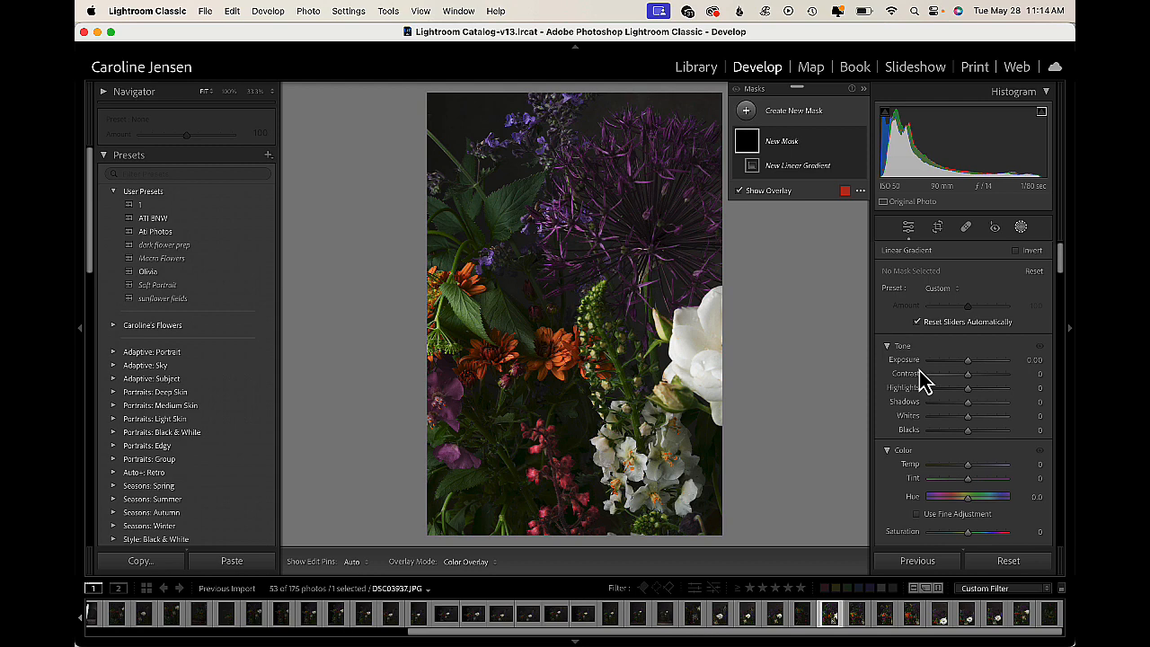
drag(770, 341, 774, 344)
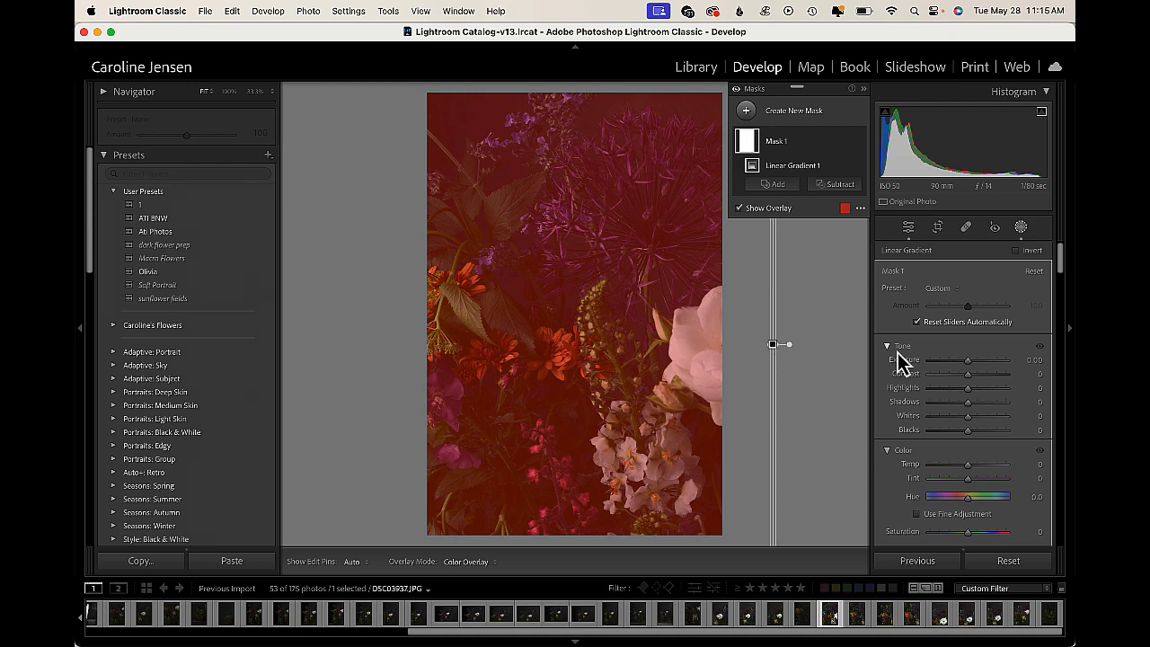
Raise the black point of Mask 1's tone curve to an output of 35 at input 0.
scroll(929, 390, down, 5)
scroll(929, 384, down, 5)
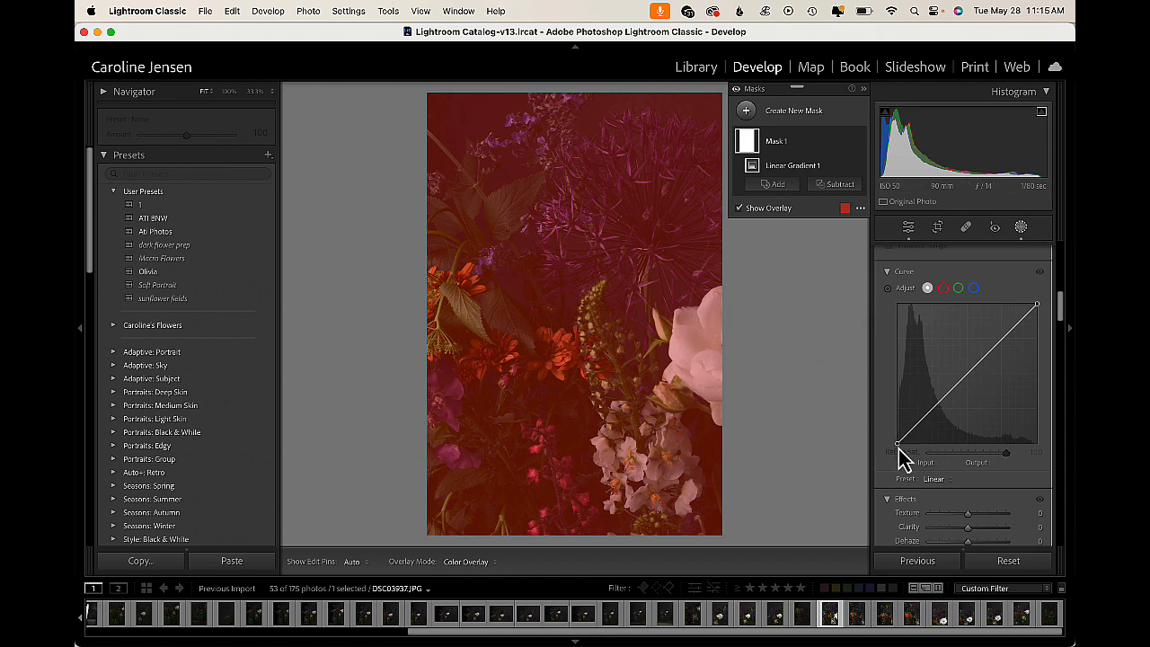
drag(898, 447, 893, 428)
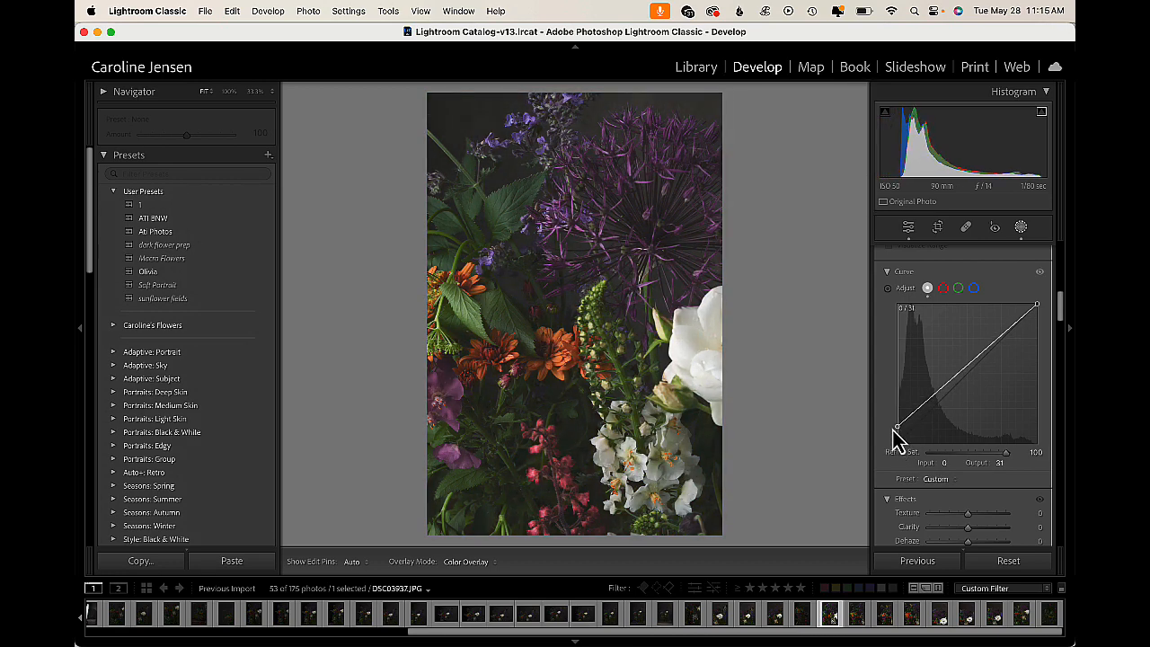
drag(894, 428, 894, 426)
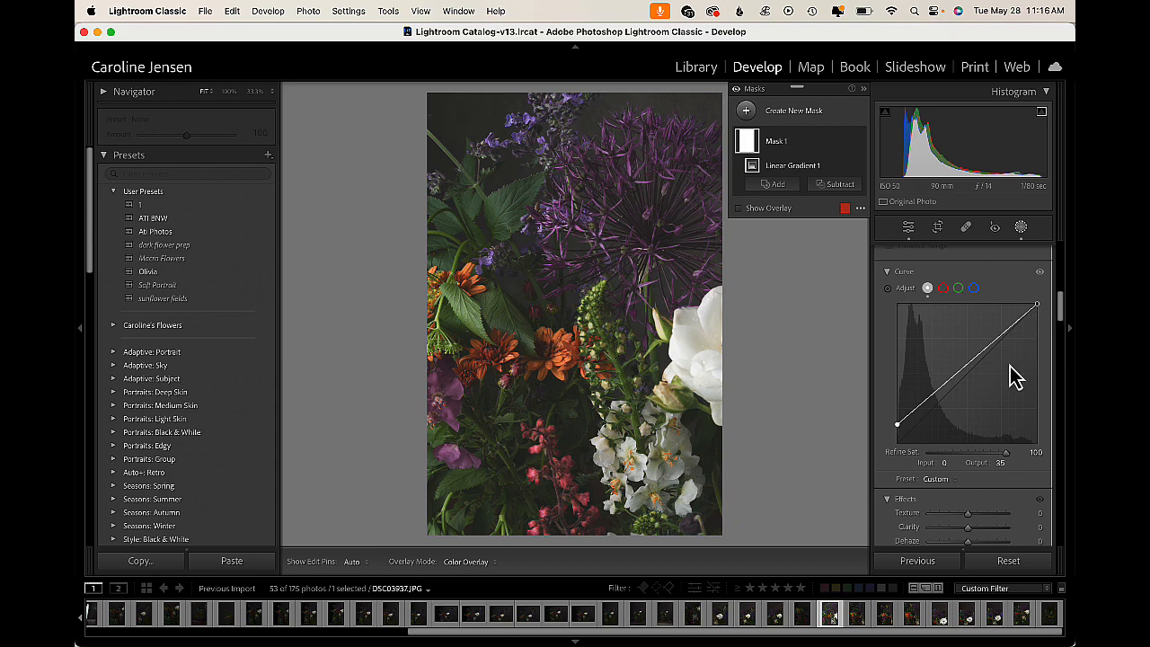
Add a curve point at input 66, output 71, and adjust the black point to input 1, output 36.
click(930, 395)
drag(931, 403, 947, 412)
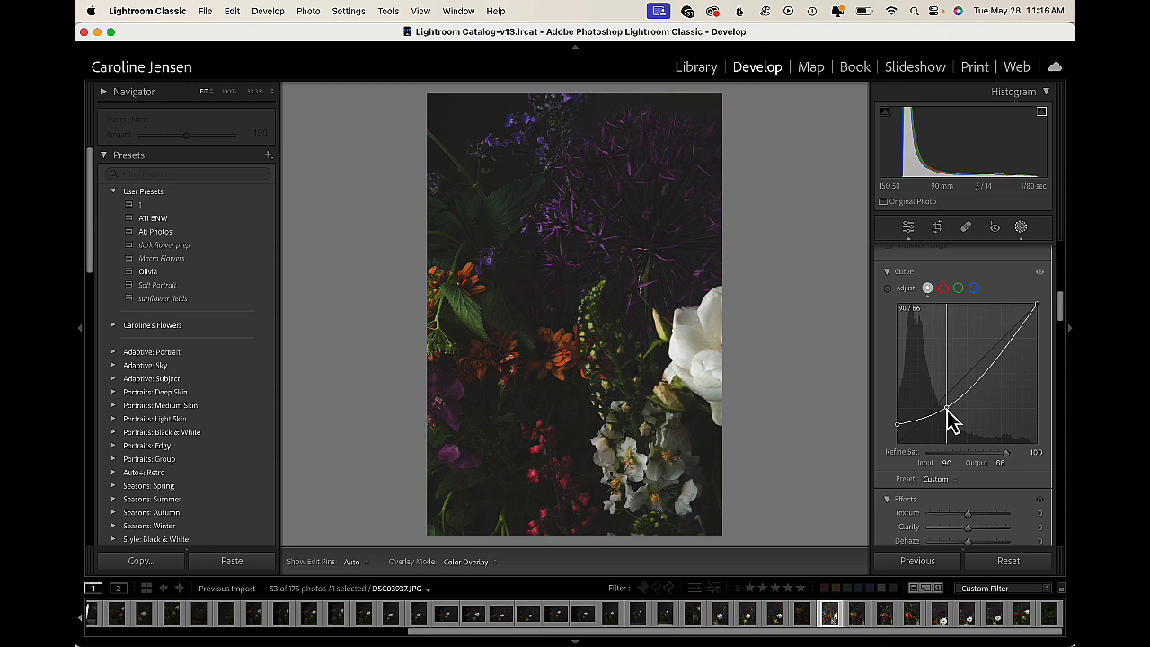
drag(947, 411, 928, 413)
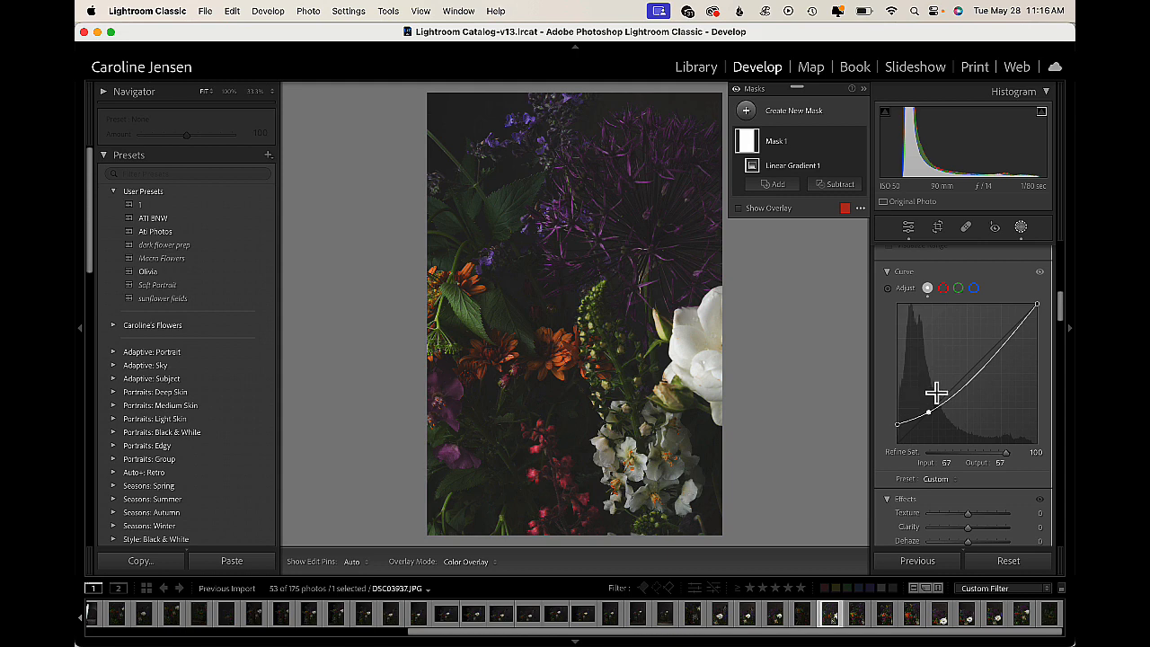
drag(927, 413, 934, 406)
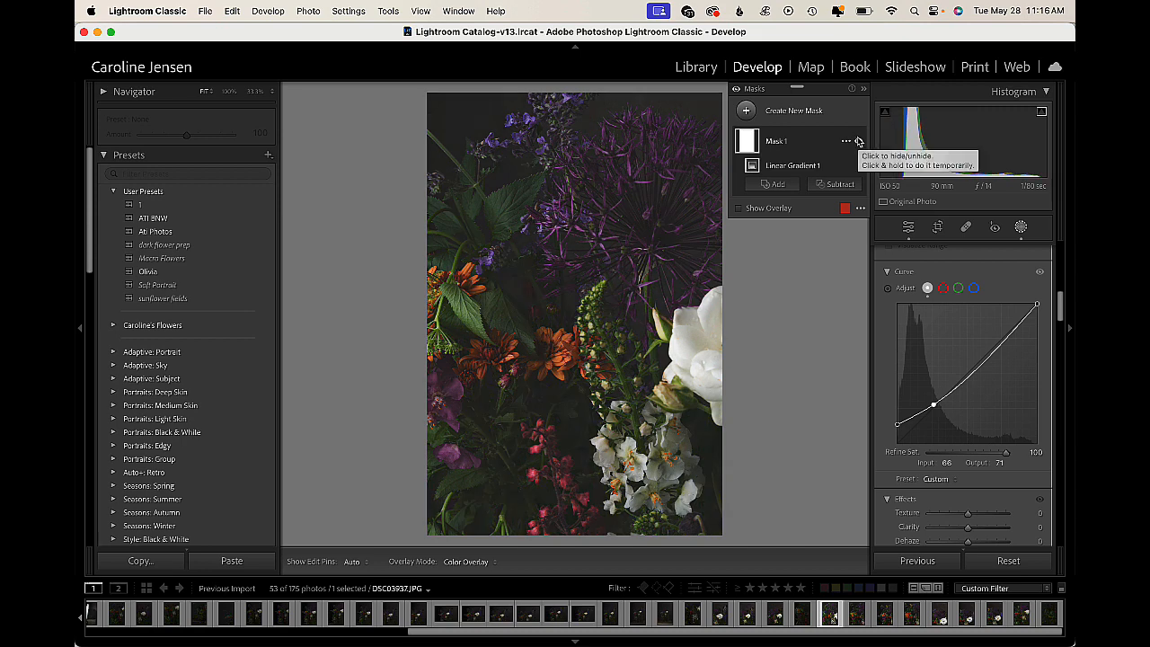
drag(898, 426, 895, 424)
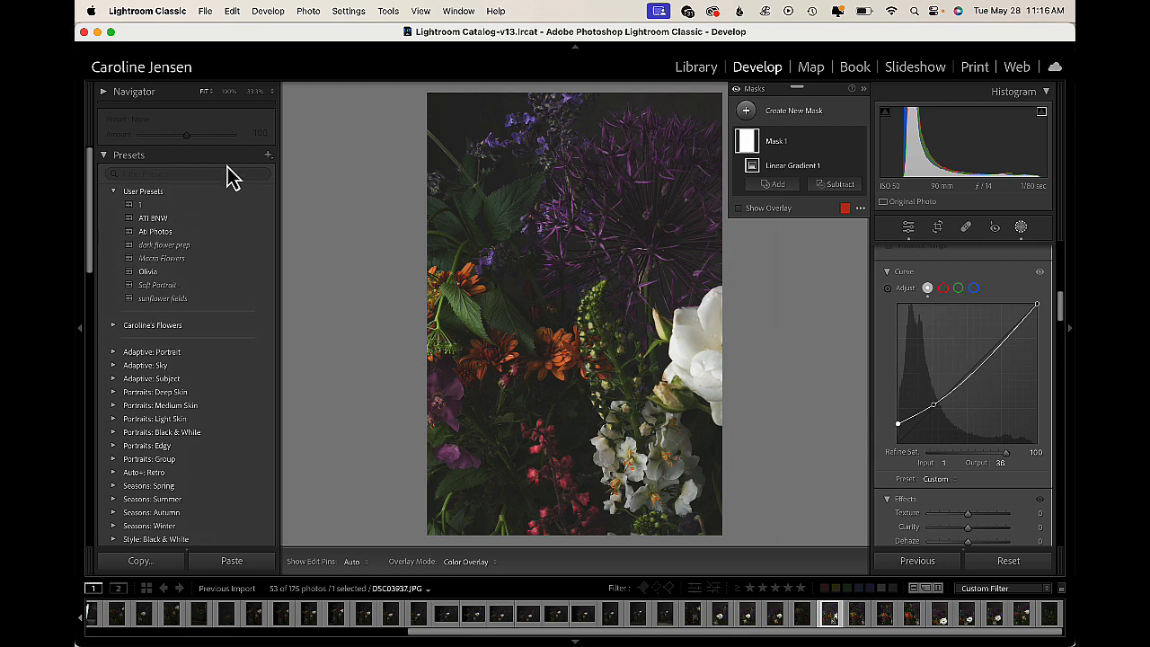
Start a new develop preset named "Moody curves mask" in the custom flowers group, with all settings unchecked.
click(269, 157)
click(280, 170)
click(436, 133)
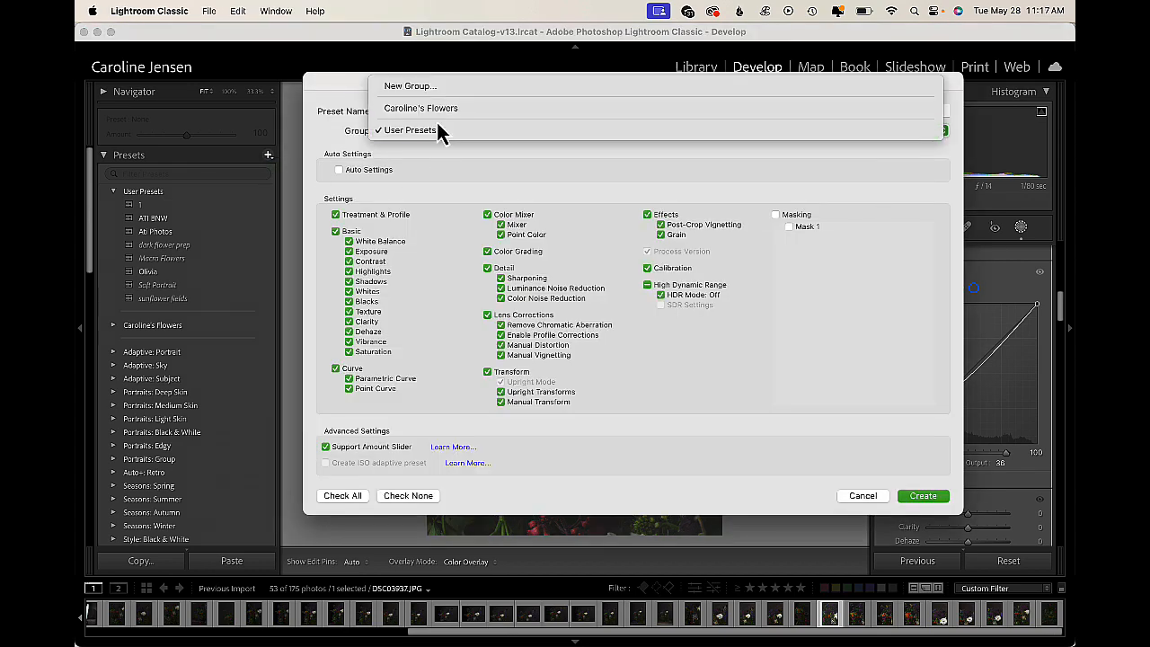
click(436, 109)
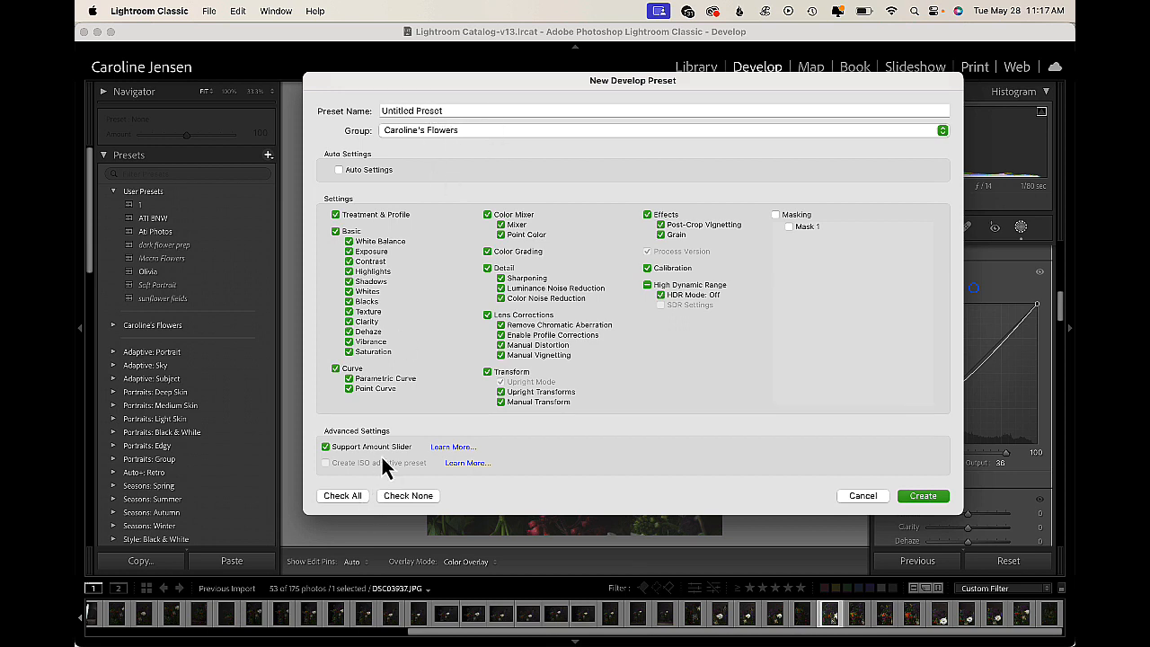
click(395, 499)
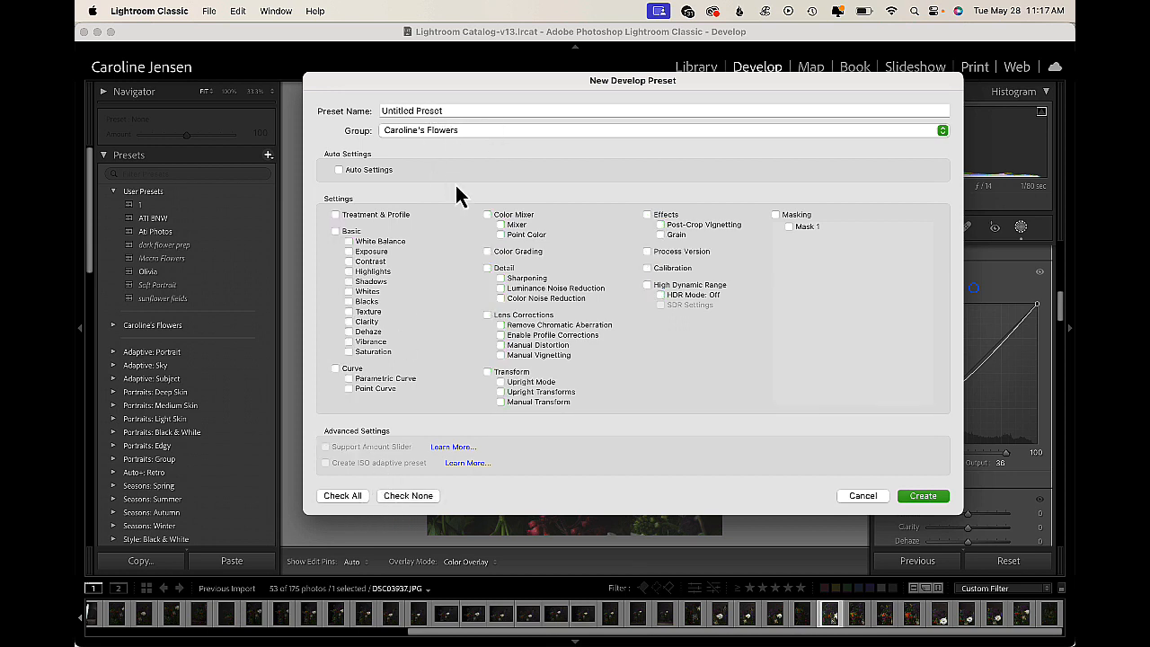
click(458, 112)
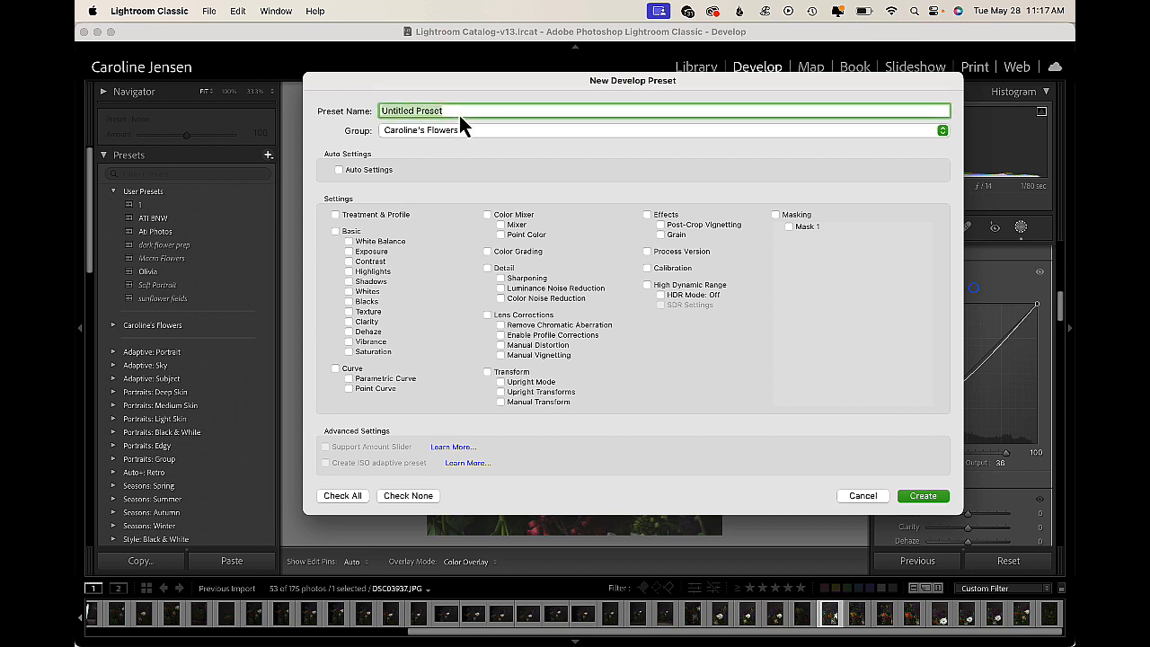
text(Moody curves mask)
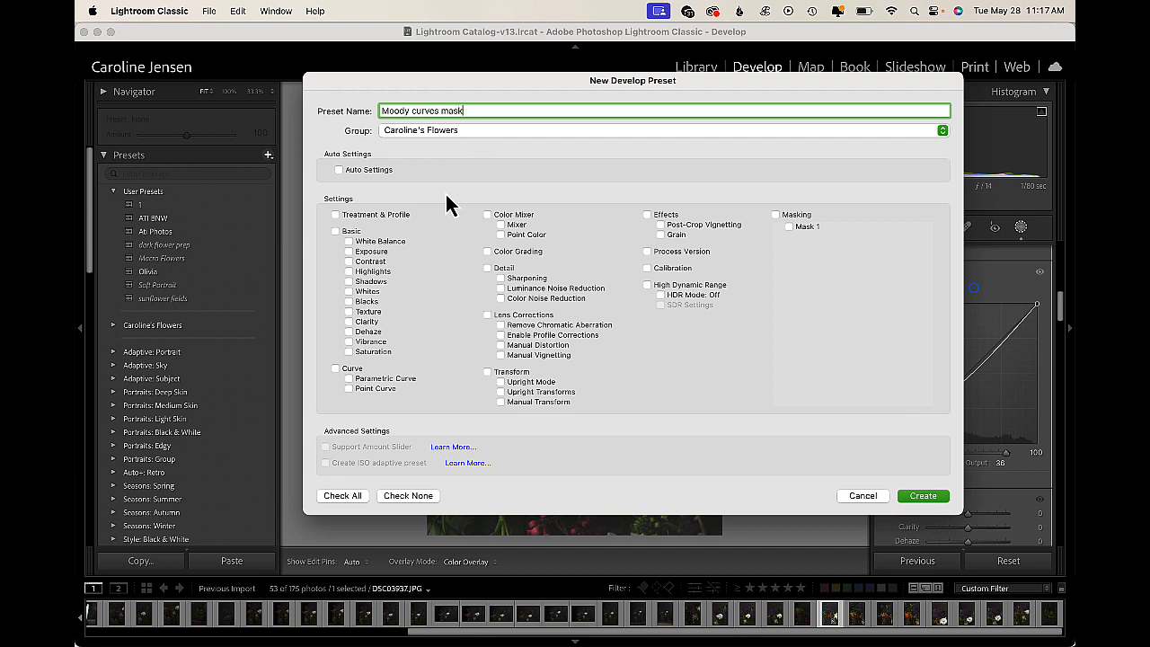
Include only Masking with Mask 1 in the preset and create it.
click(335, 368)
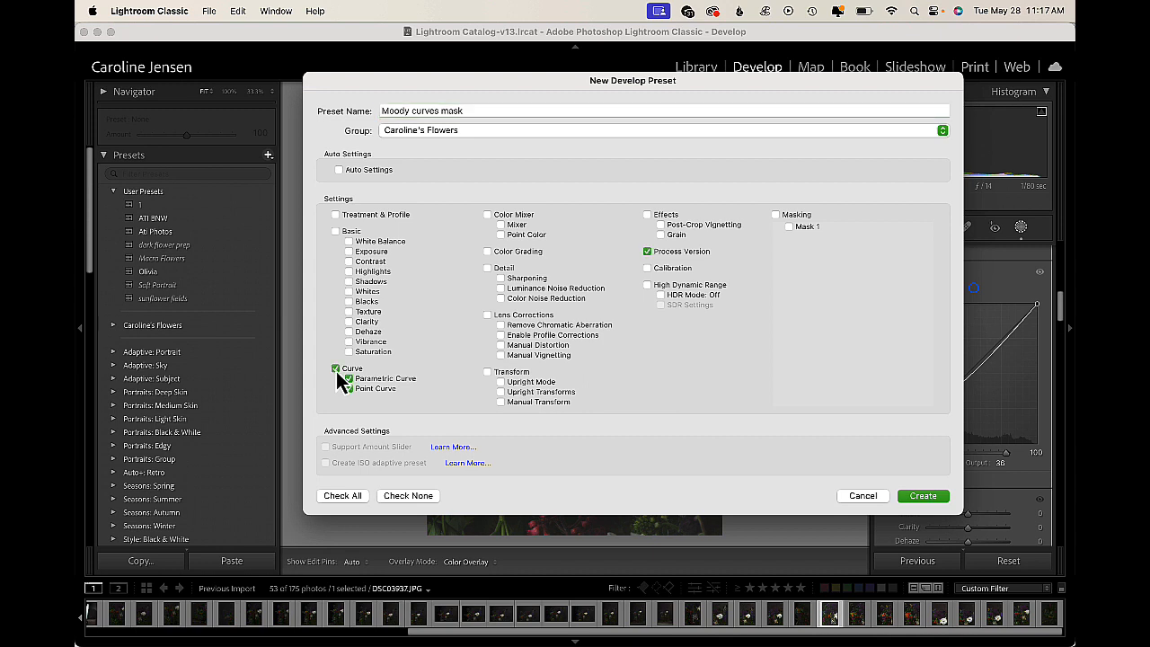
click(335, 368)
click(775, 215)
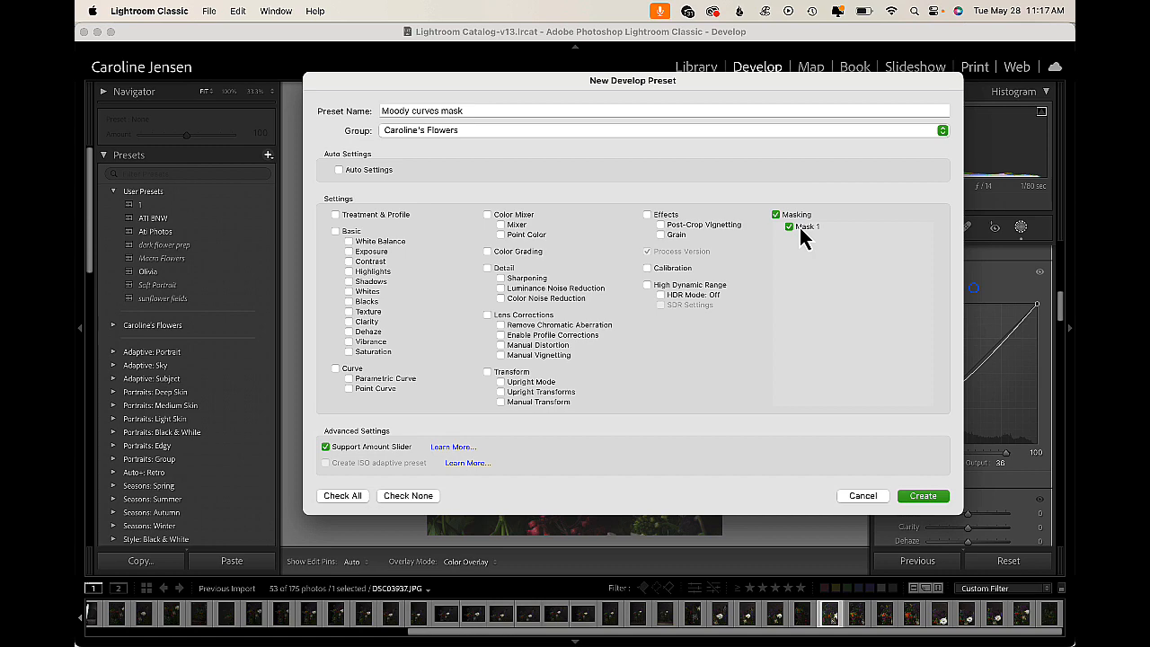
click(923, 500)
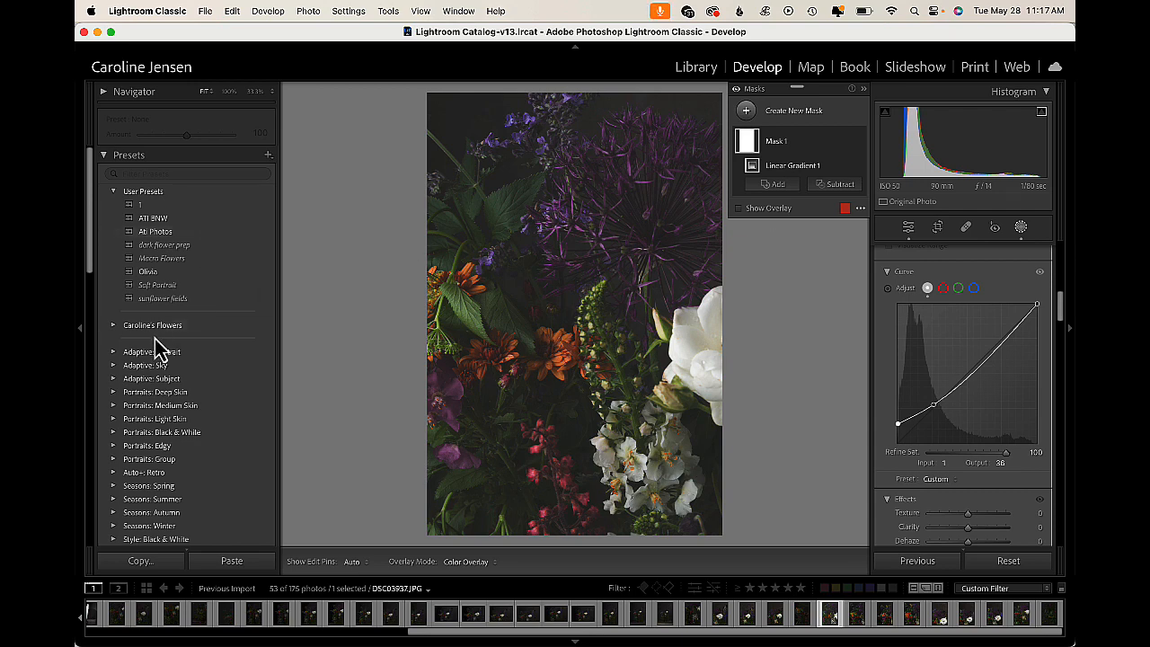
Apply the "Moody curves mask" preset from the custom flowers group and select Mask 1 with its components shown.
click(113, 325)
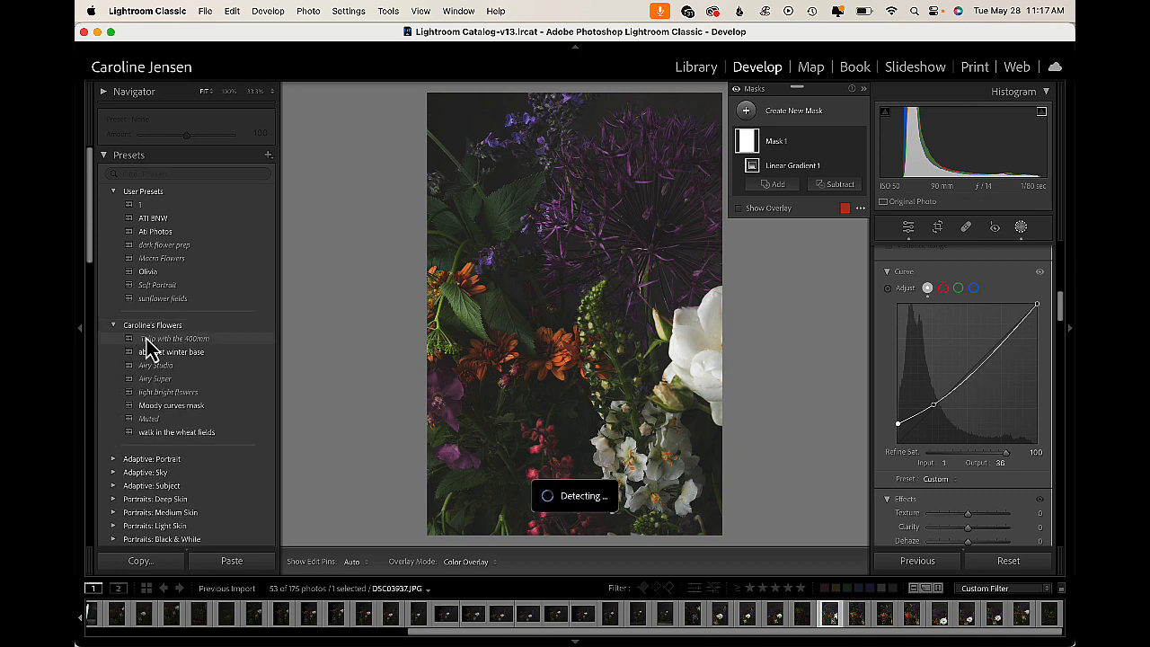
click(160, 406)
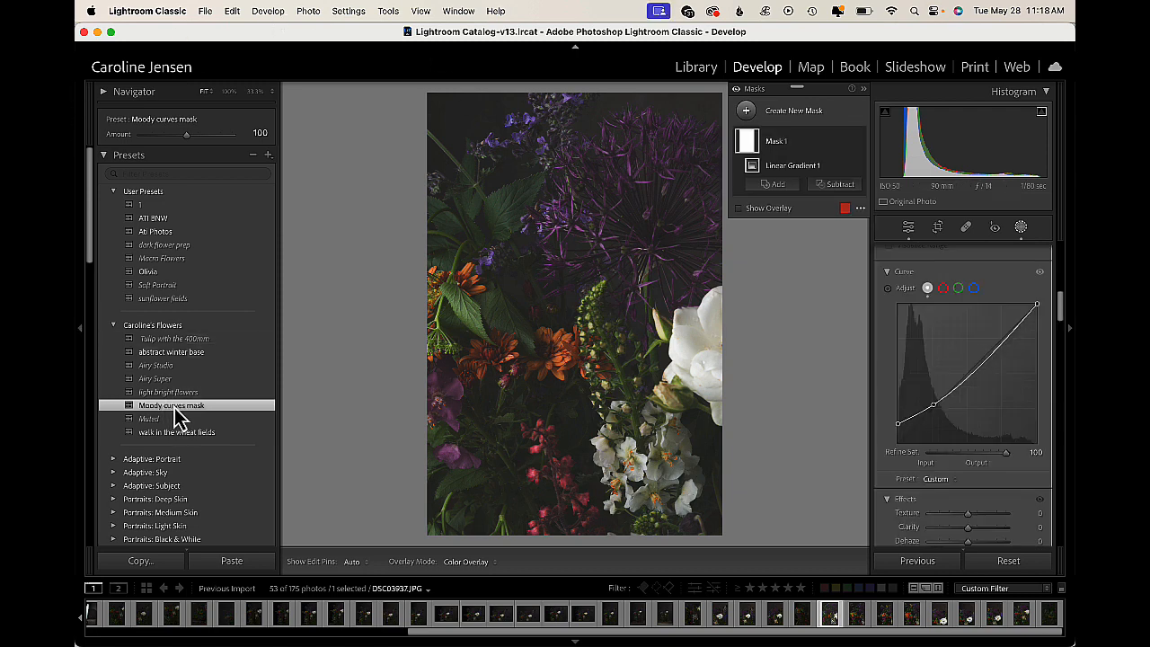
click(746, 148)
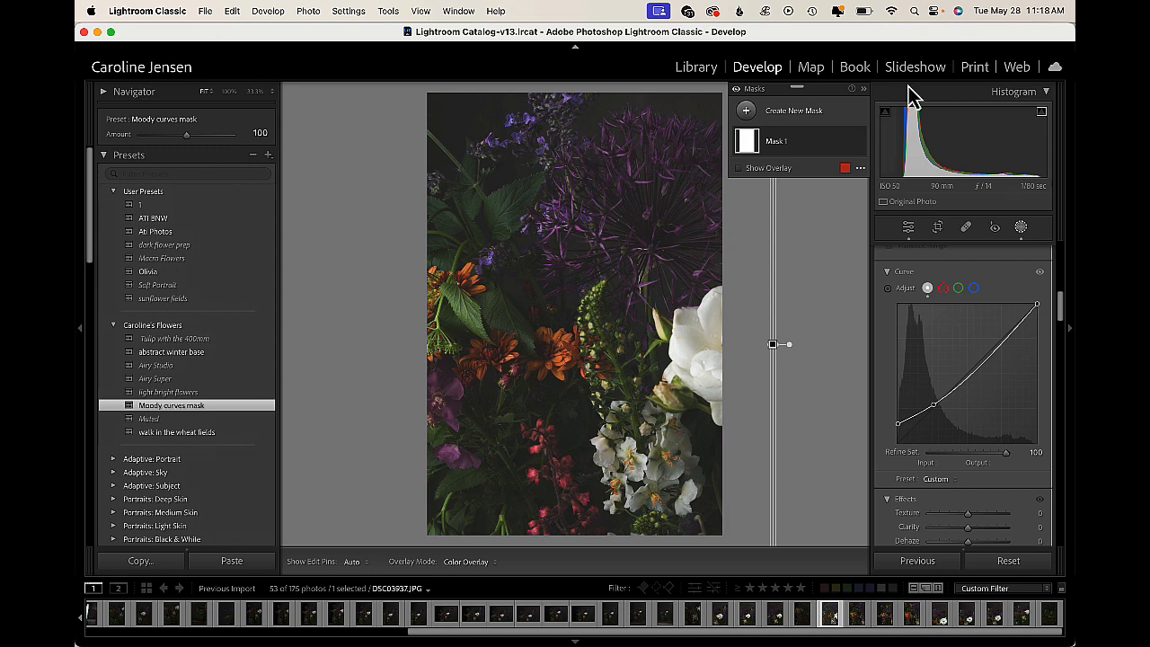
click(805, 150)
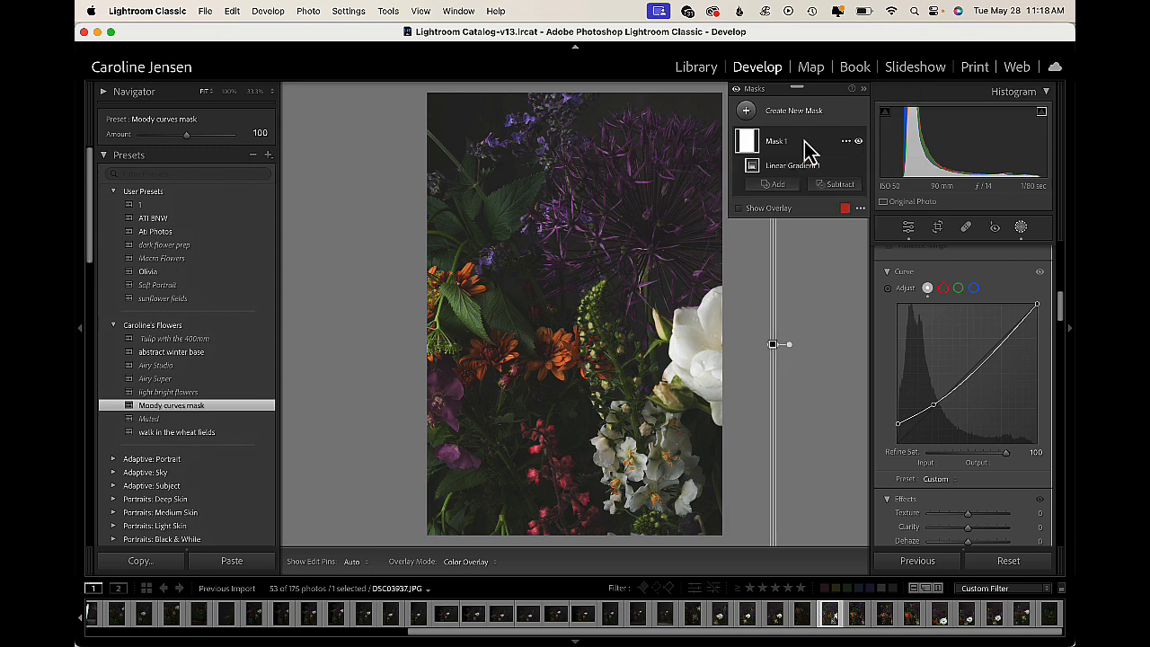
Subtract from Mask 1 with a brush of size 11.8, painting over the cluster of small white flowers.
click(836, 186)
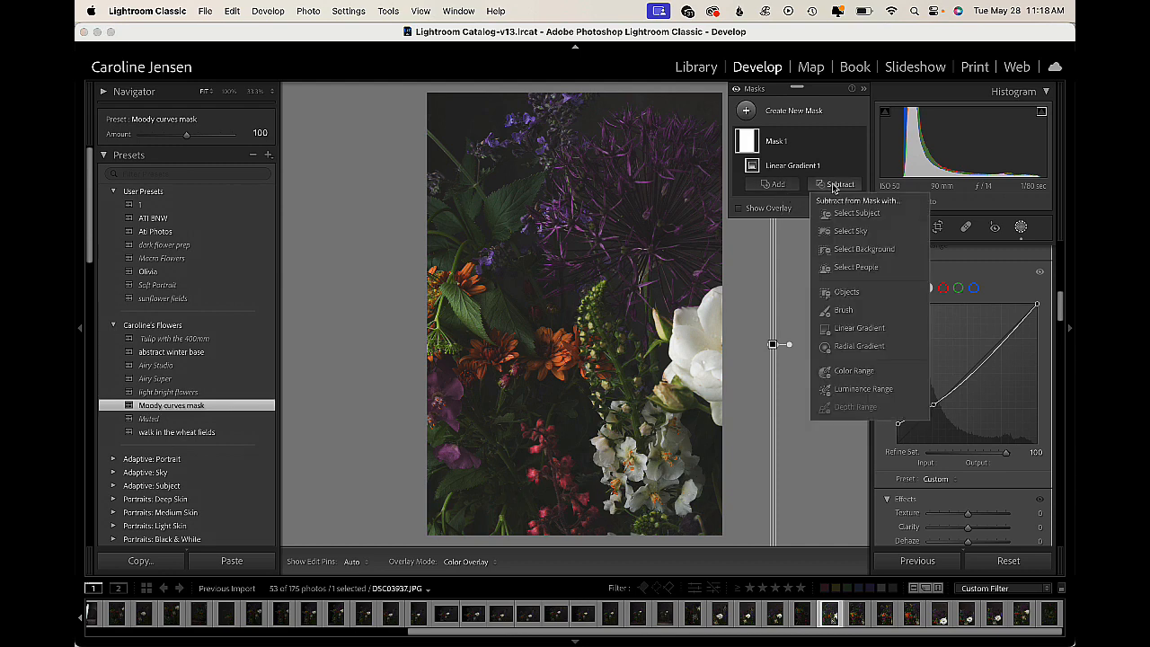
click(842, 309)
scroll(1021, 324, up, 10)
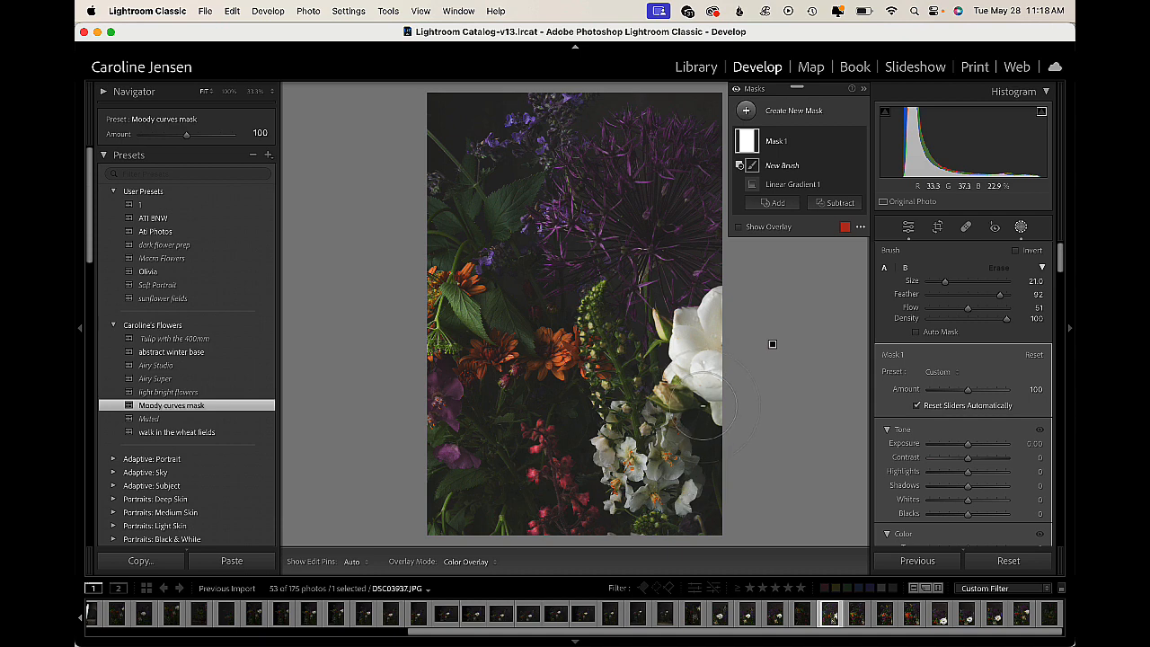
drag(944, 281, 935, 280)
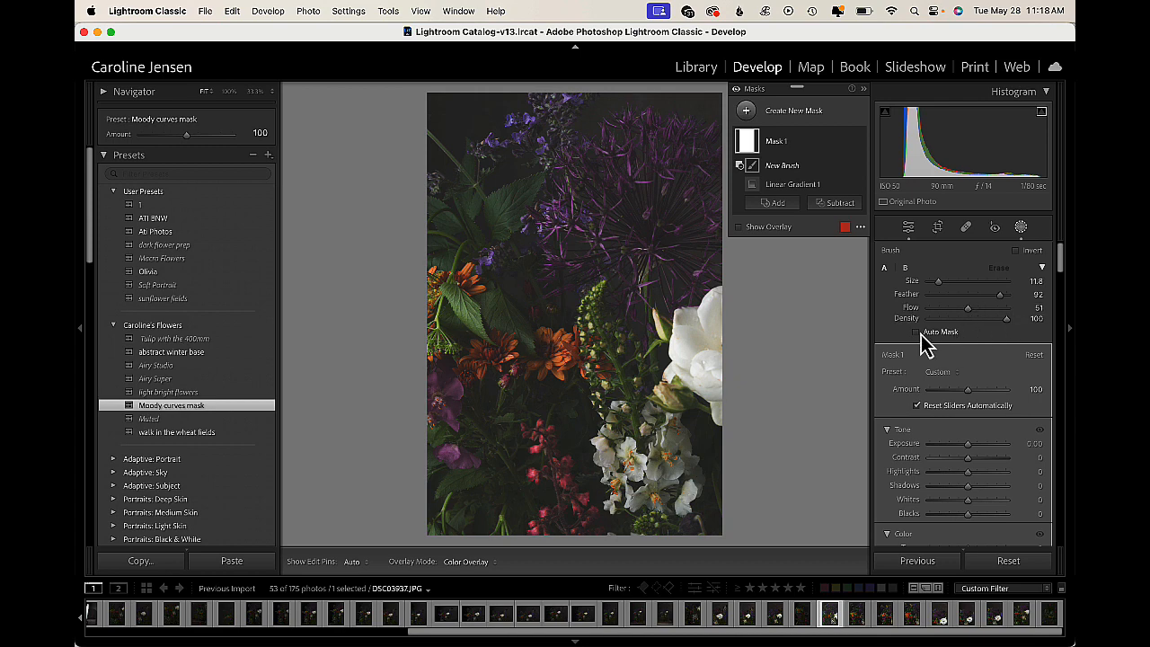
key(h)
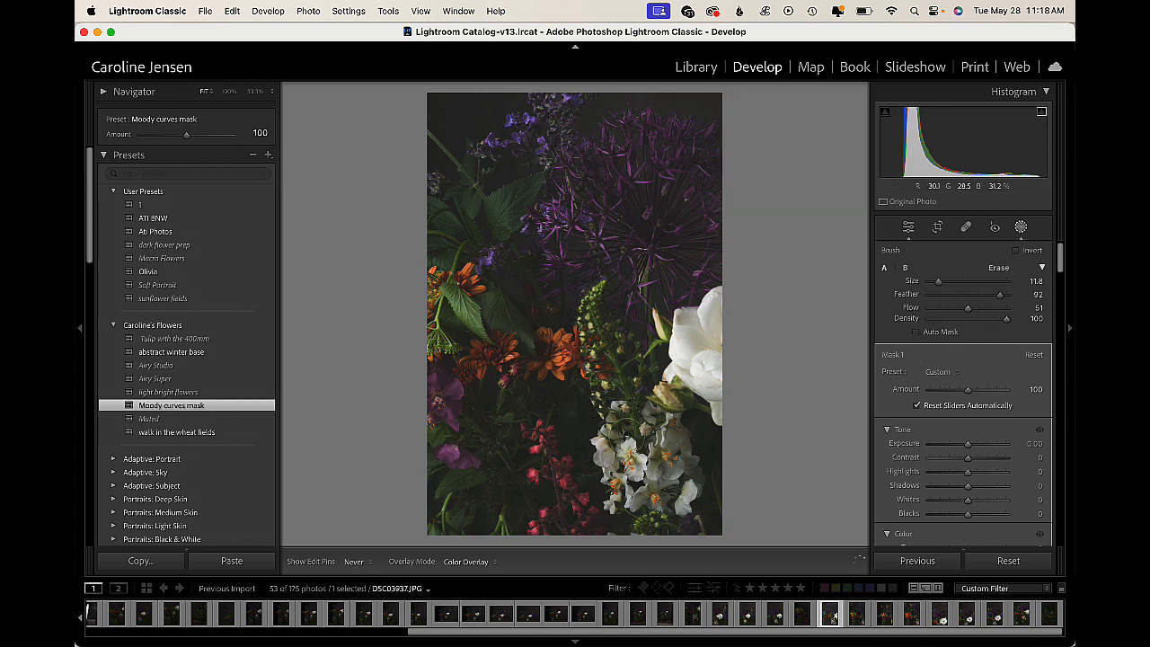
key(h)
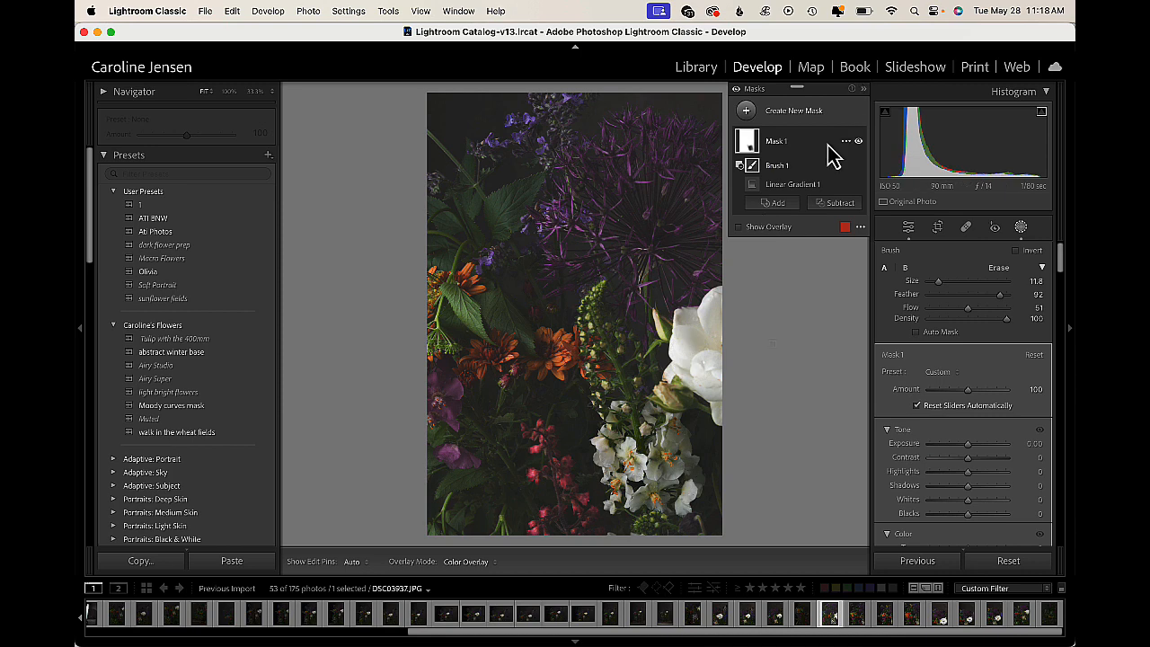
With the mask overlay shown temporarily, brush the central purple petals and the green leaf beside the orange flower out of Mask 1.
click(739, 227)
key(h)
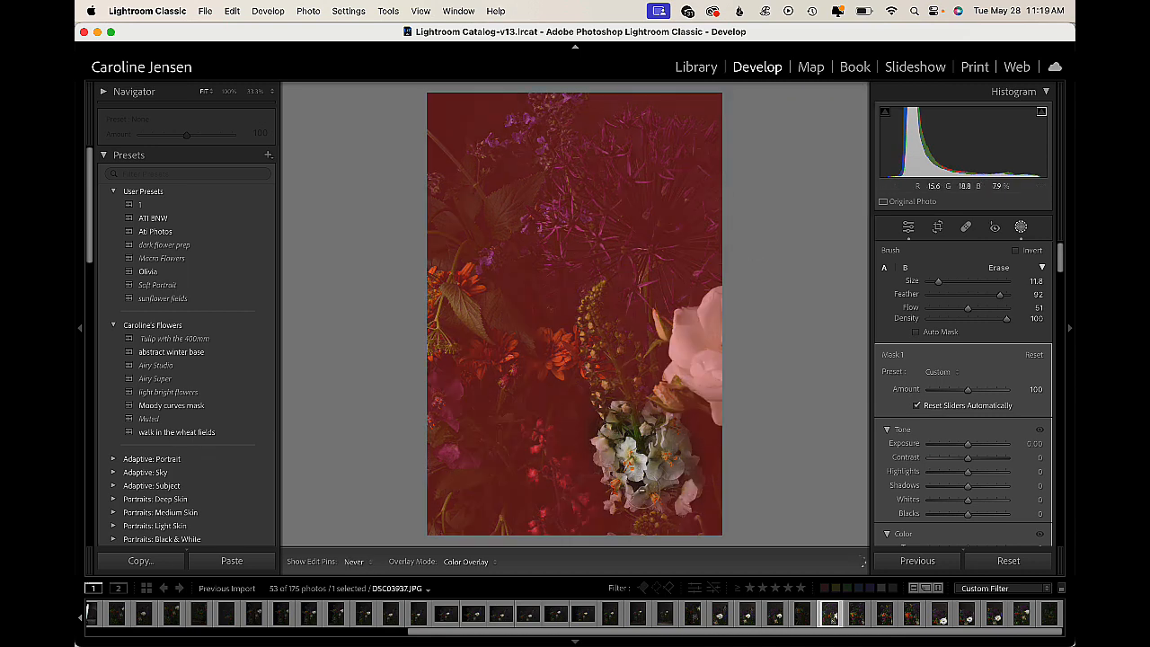
key(h)
key(h)
mouse_move(573, 258)
mouse_down()
mouse_move(558, 235)
mouse_move(596, 215)
mouse_up()
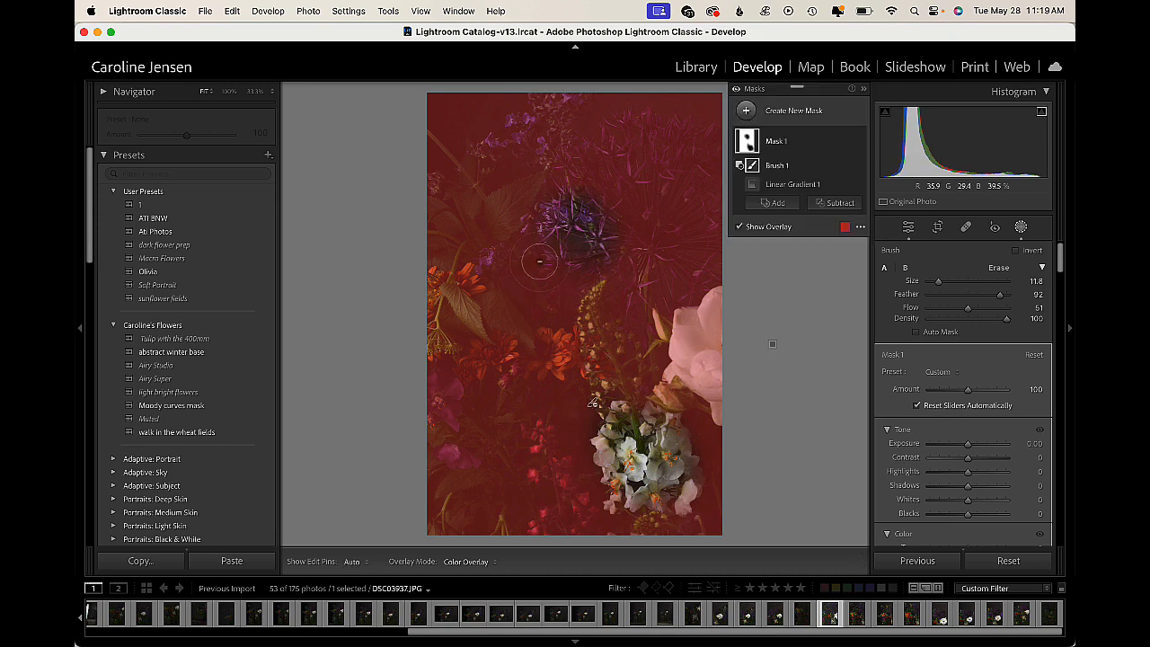
key(h)
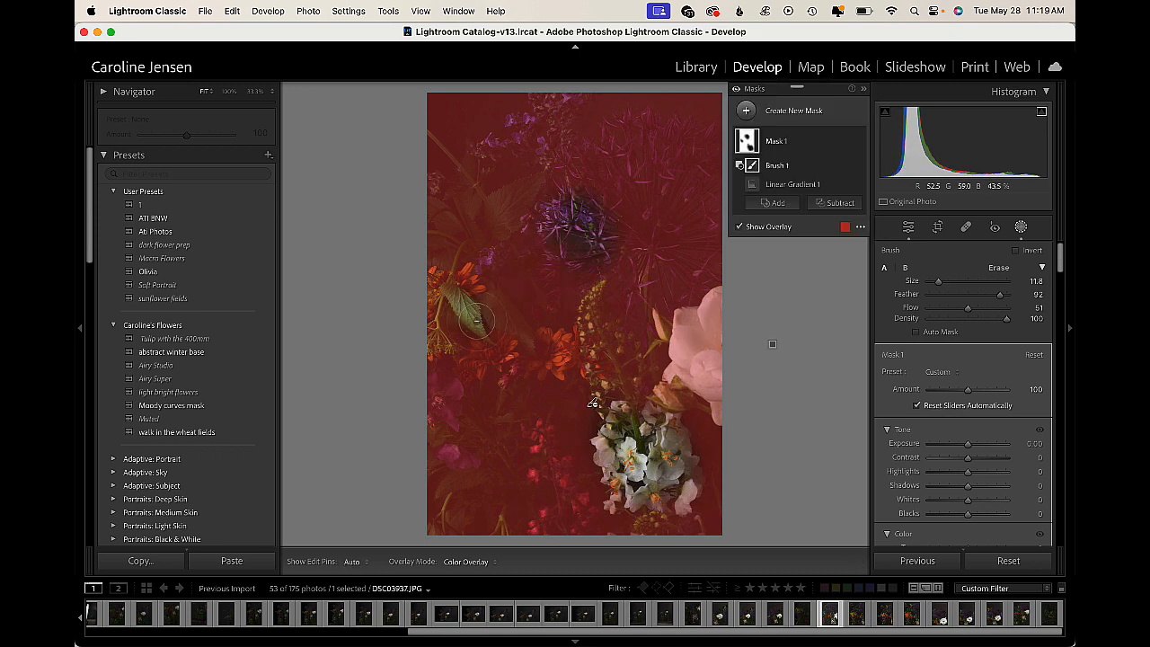
click(737, 228)
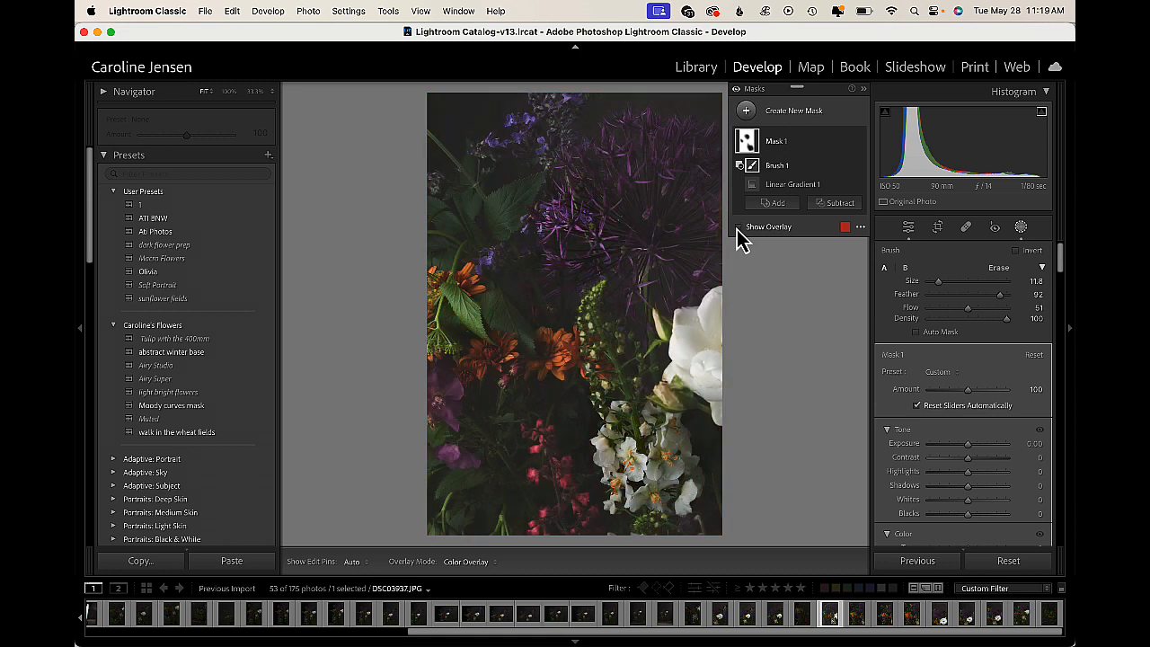
Add a brush to Mask 1 and paint part of the effect back in around the photo's centre.
click(776, 205)
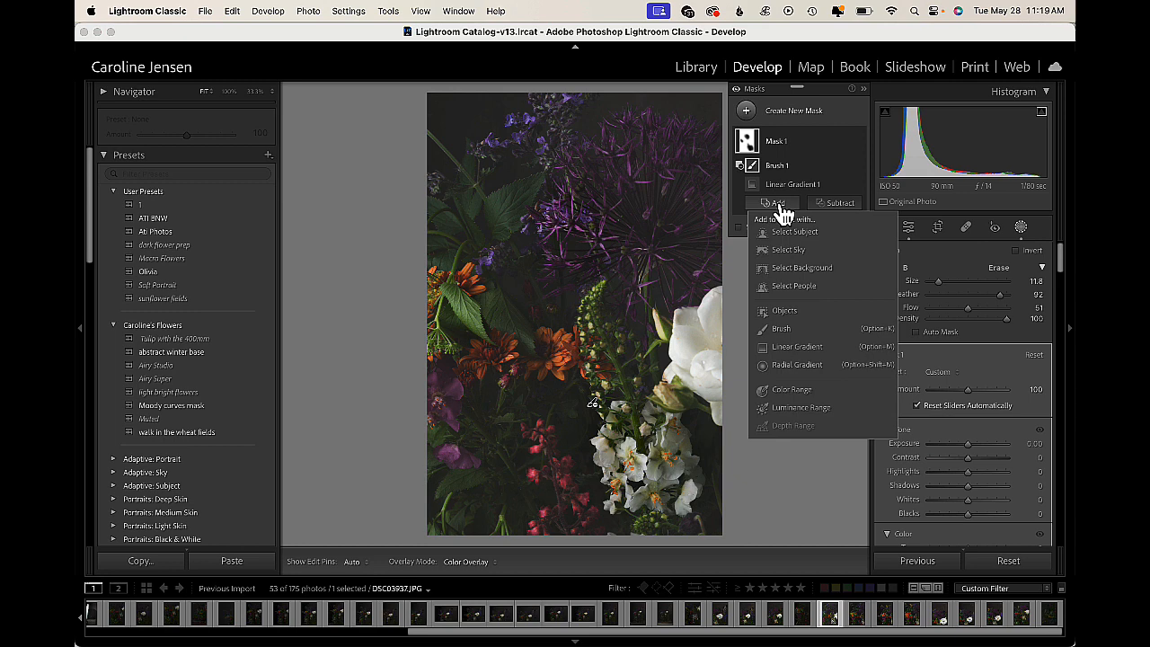
click(783, 331)
key(h)
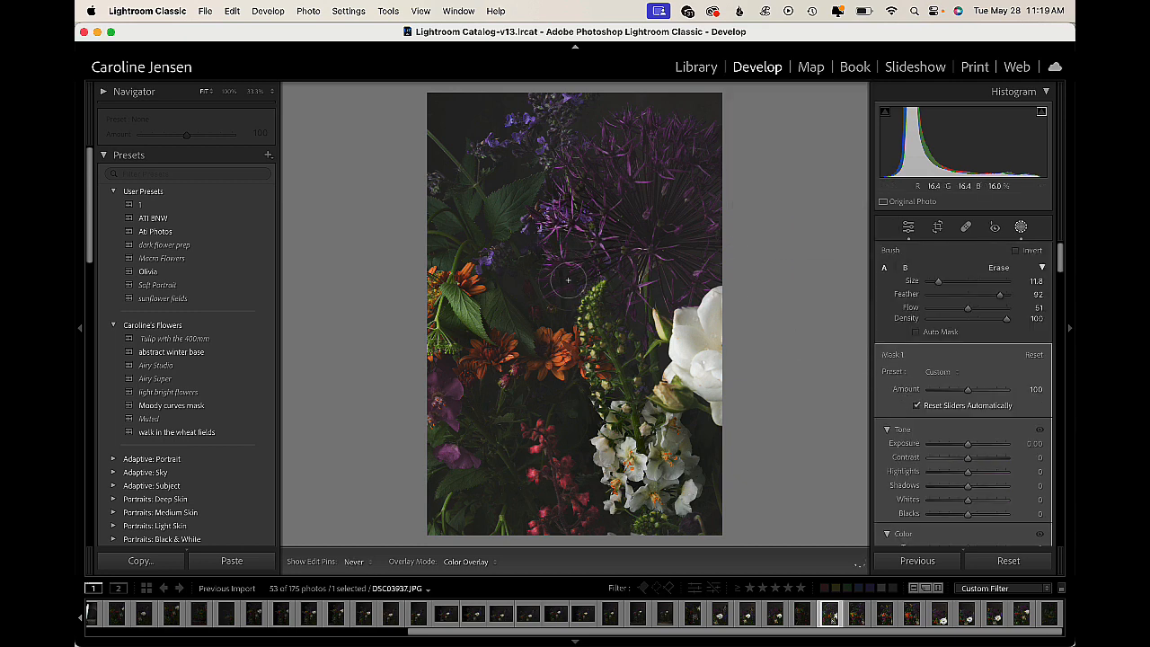
key(h)
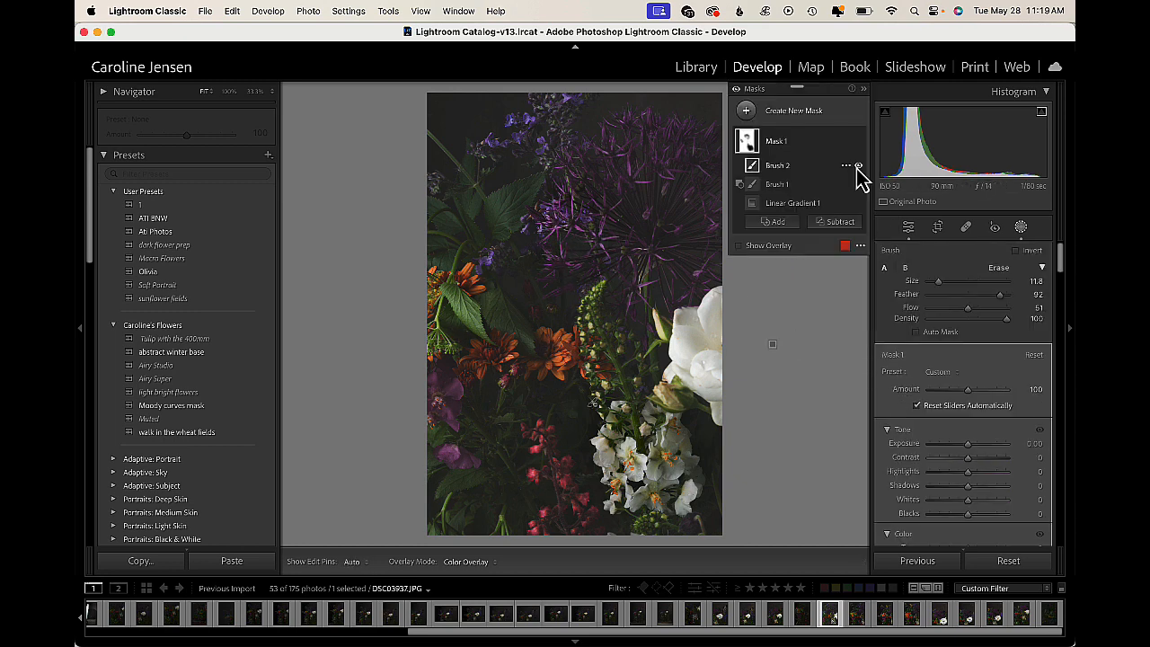
Subtract from Mask 1 with a brush of size 11.8, painting over the orange flower near the photo's centre.
click(739, 247)
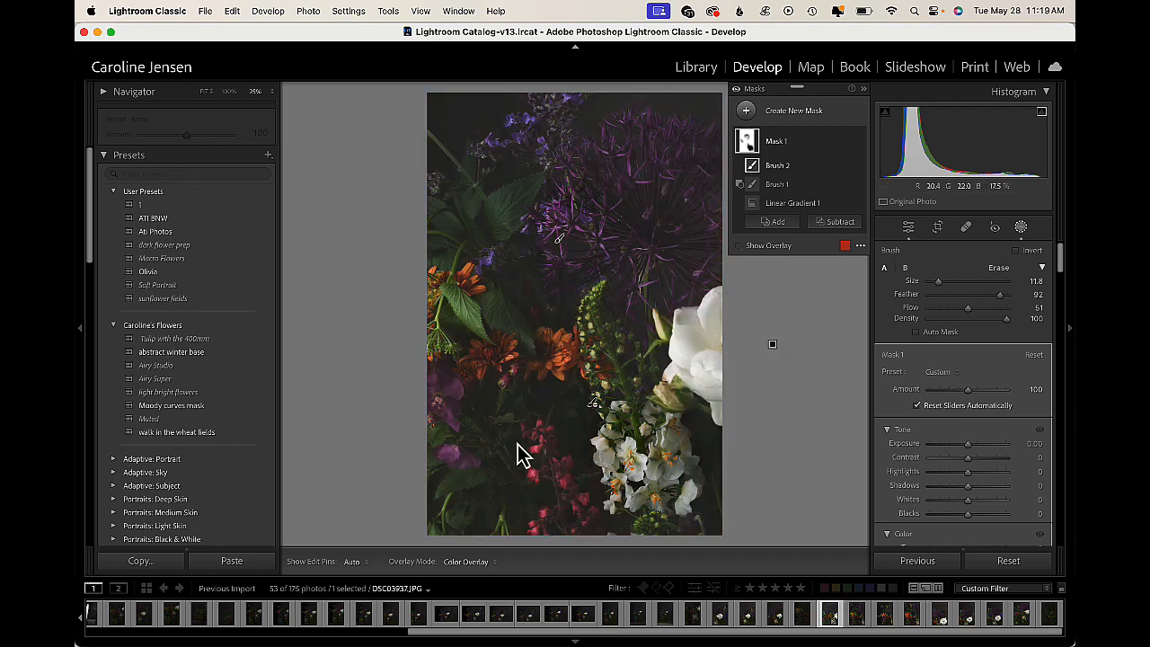
key(z)
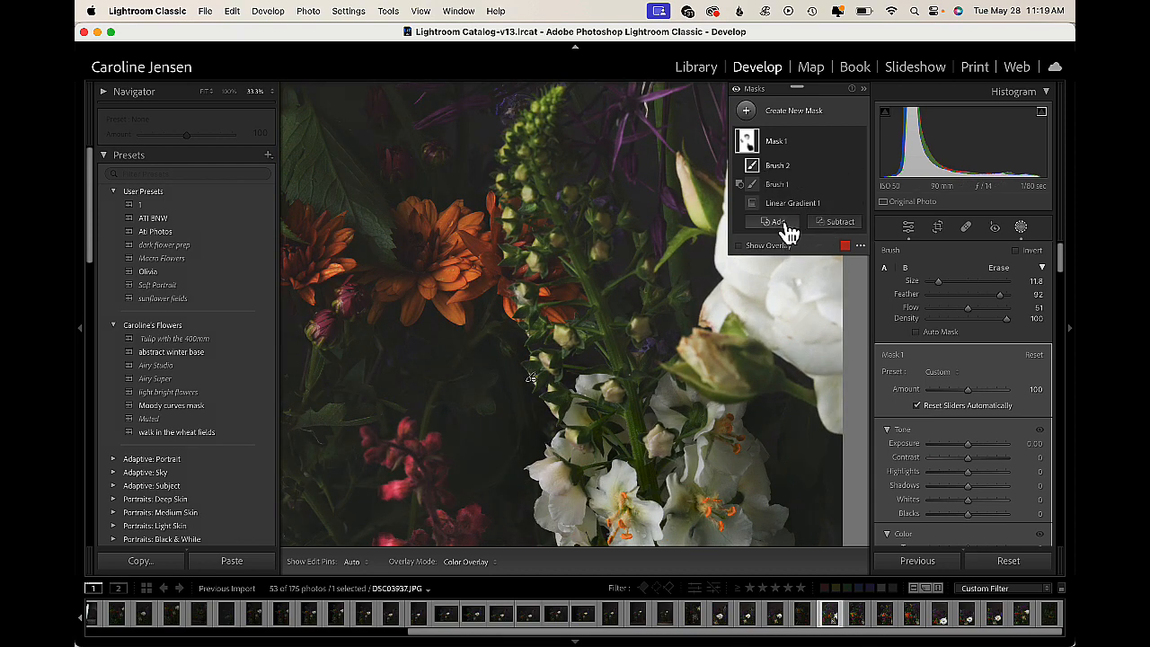
click(844, 222)
click(844, 348)
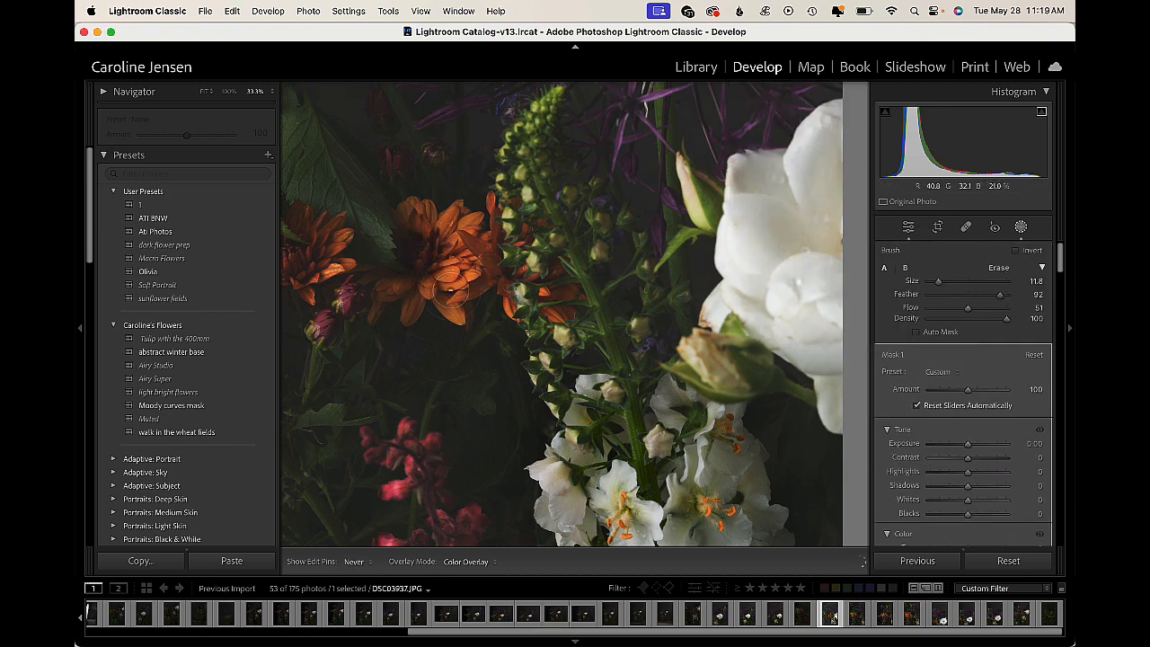
drag(481, 286, 471, 265)
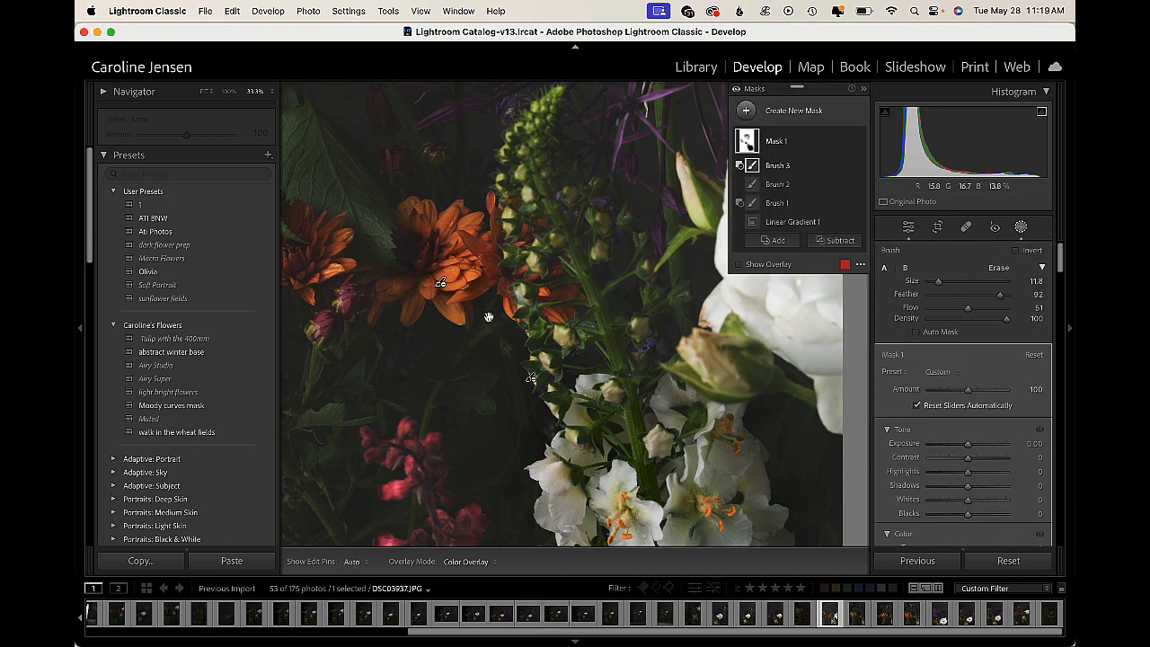
mouse_move(485, 380)
mouse_down()
mouse_move(536, 166)
mouse_move(383, 279)
mouse_move(357, 400)
mouse_move(500, 470)
mouse_move(480, 405)
mouse_move(638, 441)
mouse_move(593, 524)
mouse_move(575, 491)
mouse_move(578, 456)
mouse_up()
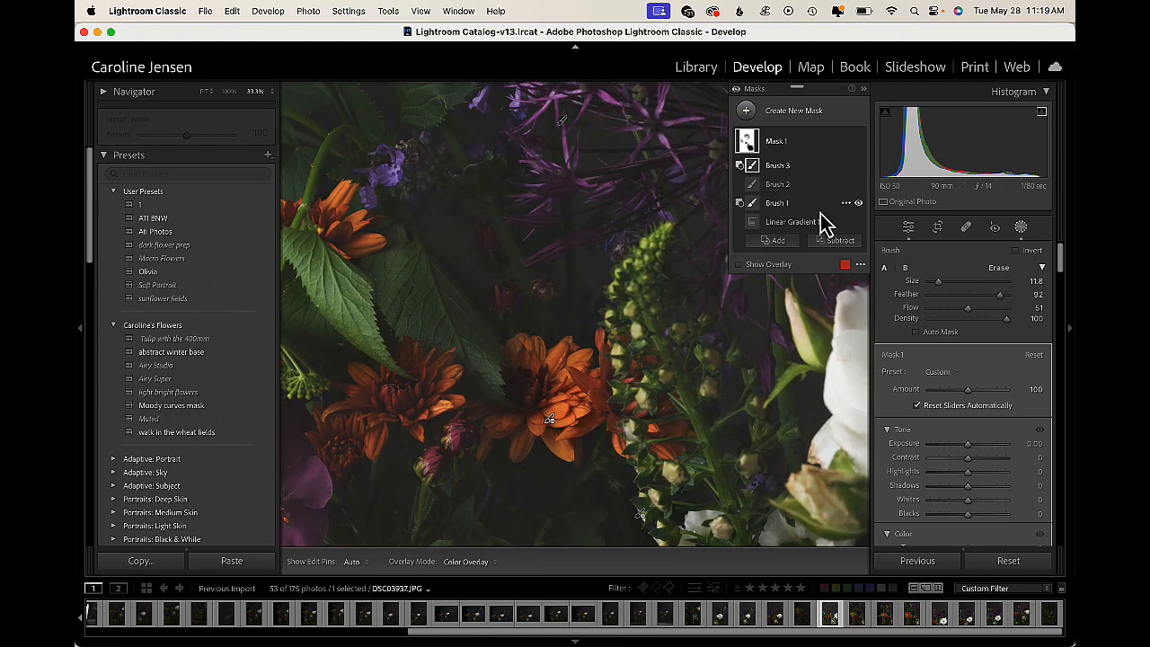
click(740, 269)
click(740, 266)
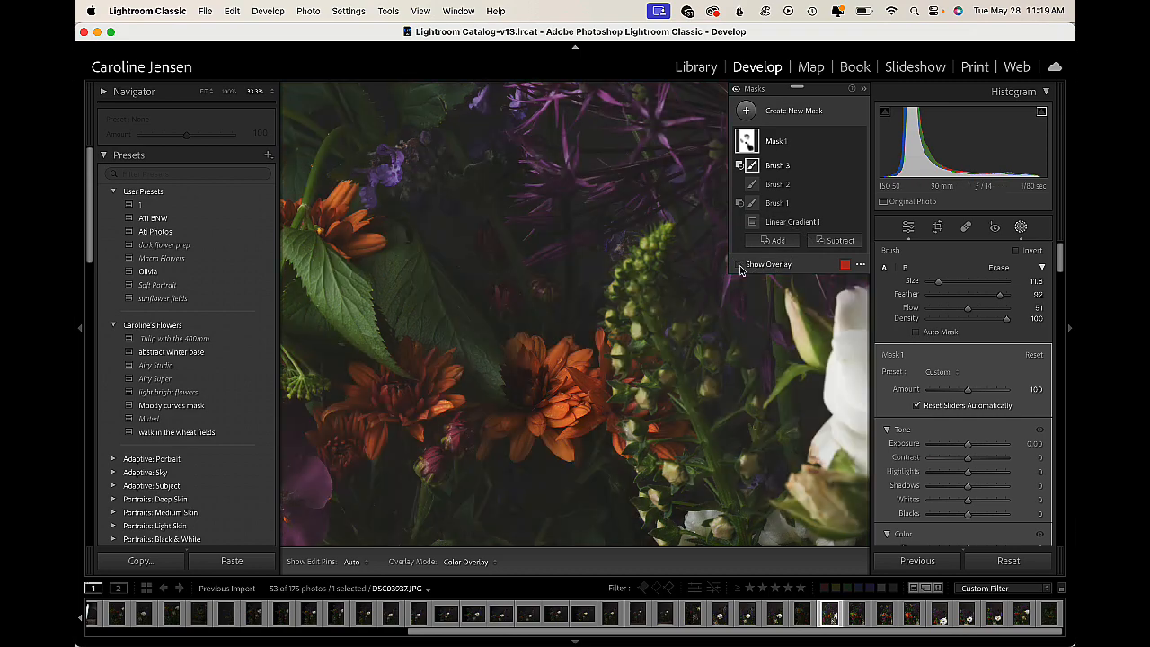
Compare the whole photo with Mask 1 hidden and shown.
key(super+minus)
key(super+minus)
key(super+minus)
key(super+equal)
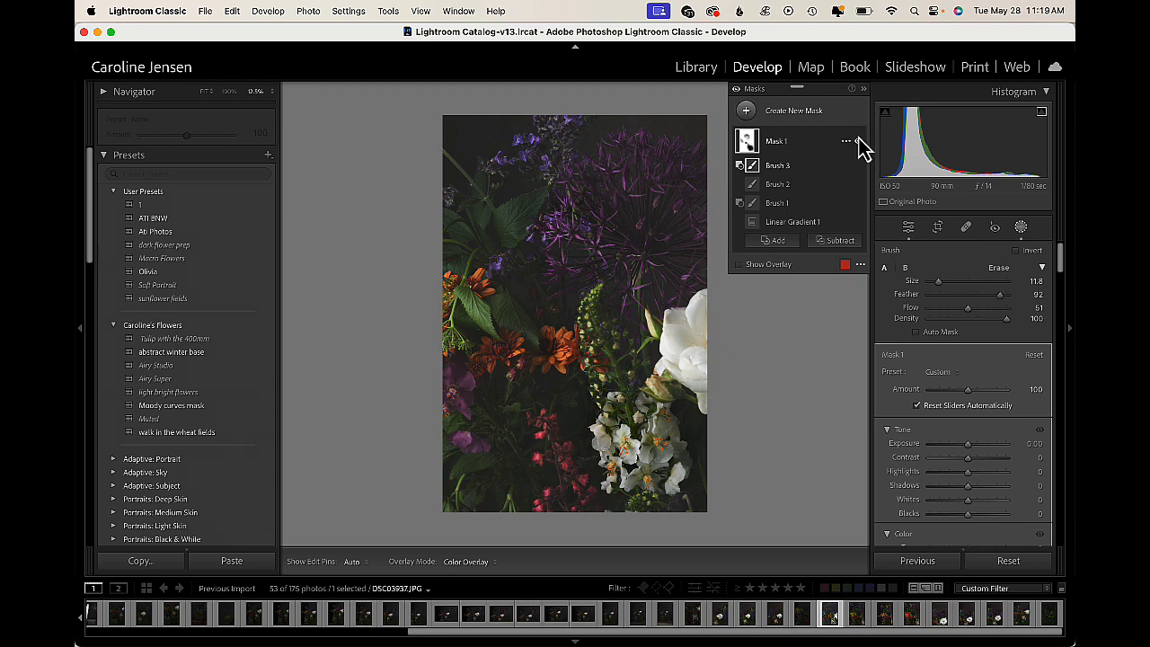
click(858, 142)
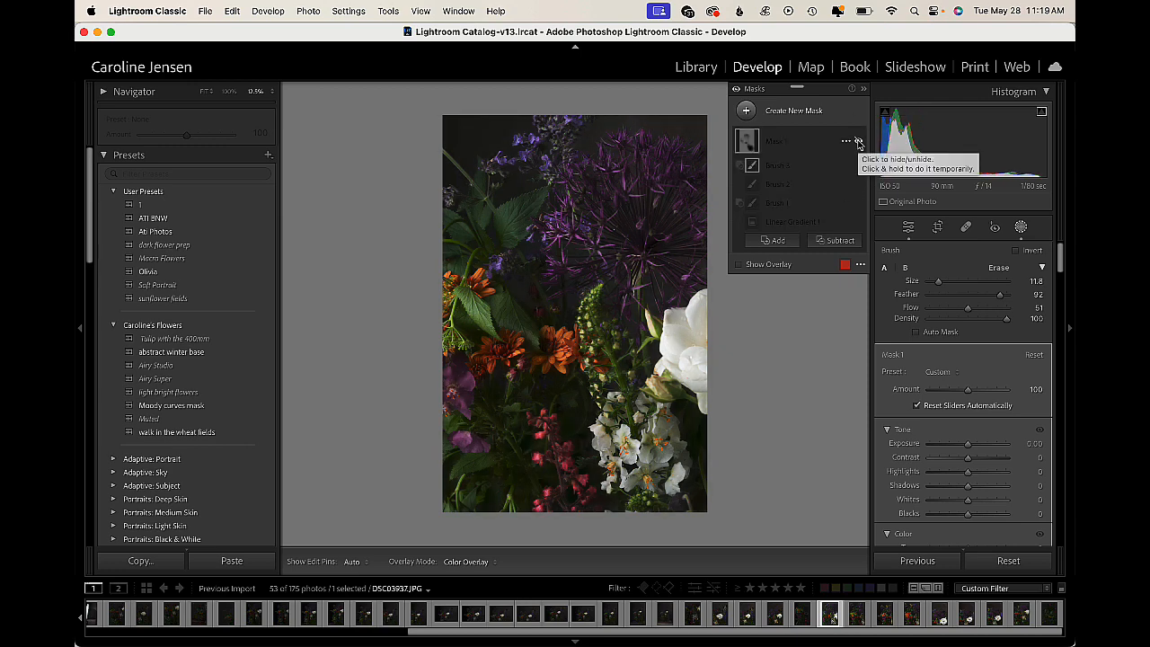
click(858, 142)
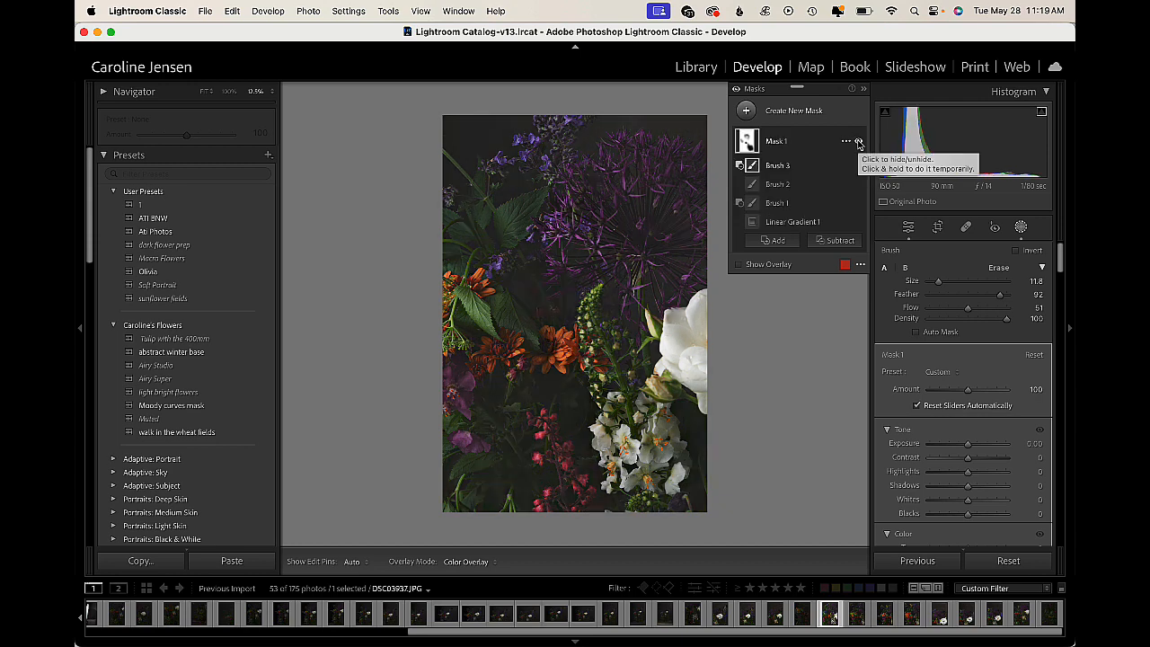
click(858, 142)
click(858, 142)
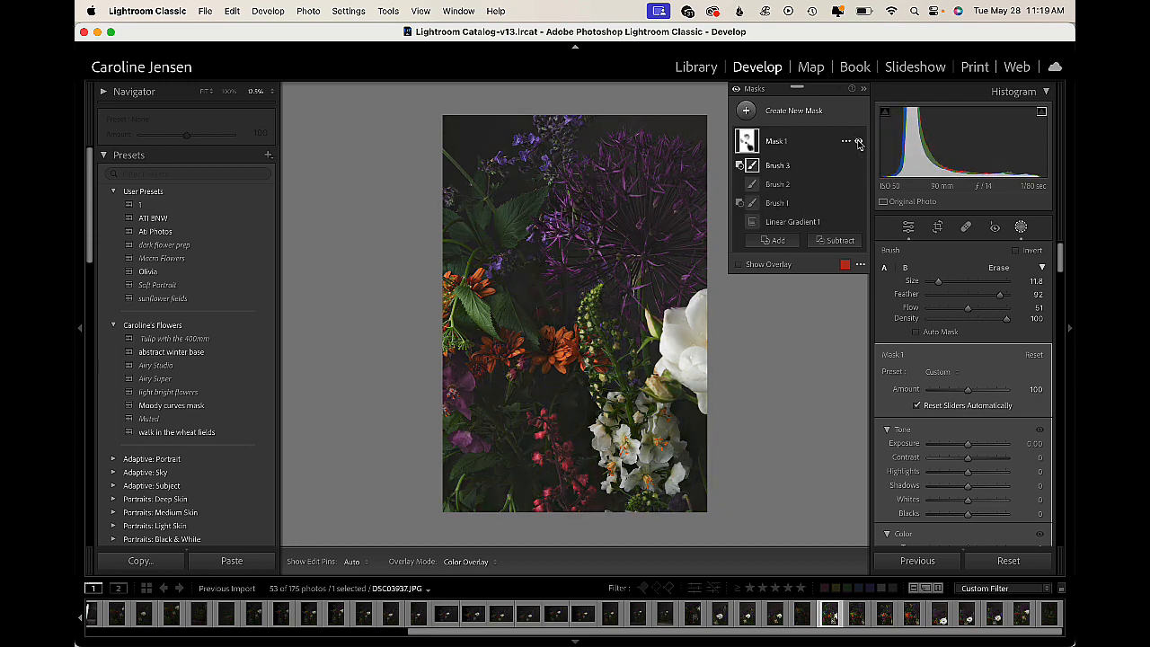
click(857, 142)
click(858, 141)
With the mask overlay shown, add a brush to Mask 1 and paint the effect back in beside the white flower cluster.
click(740, 265)
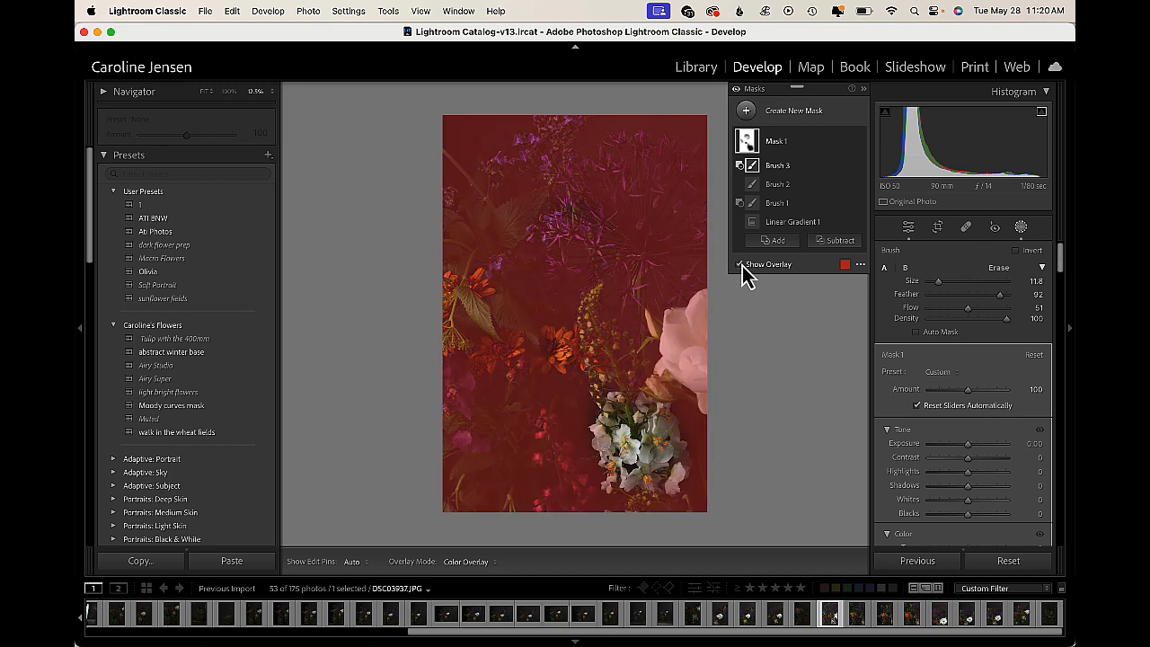
key(super+equal)
key(super+equal)
key(super+equal)
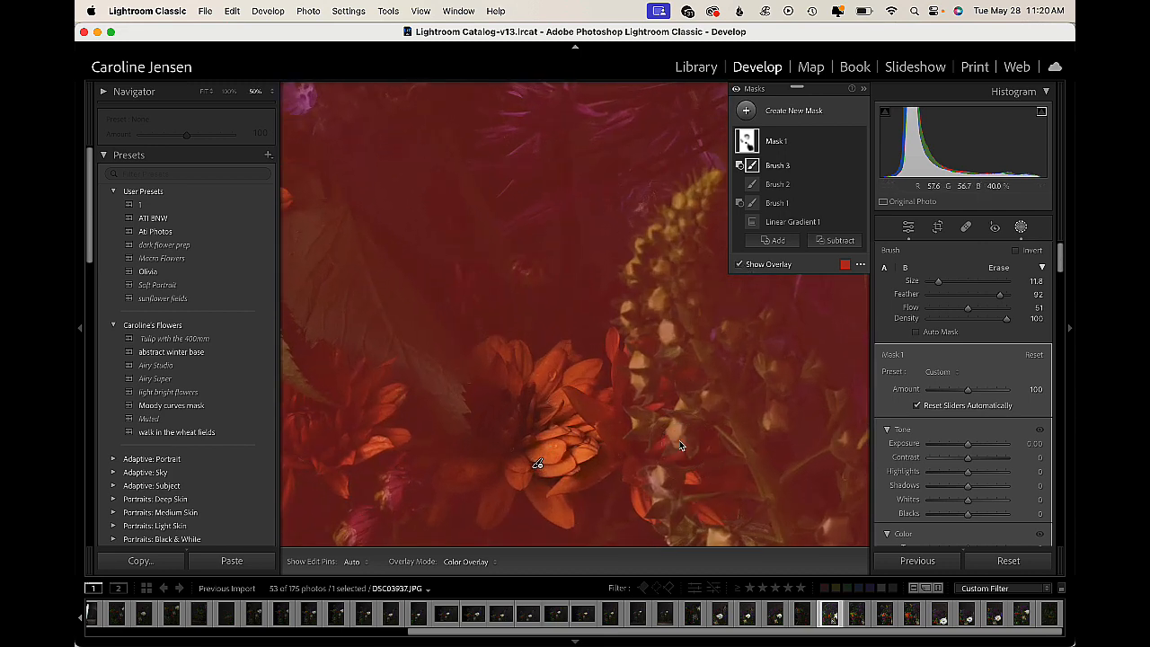
drag(679, 440, 485, 62)
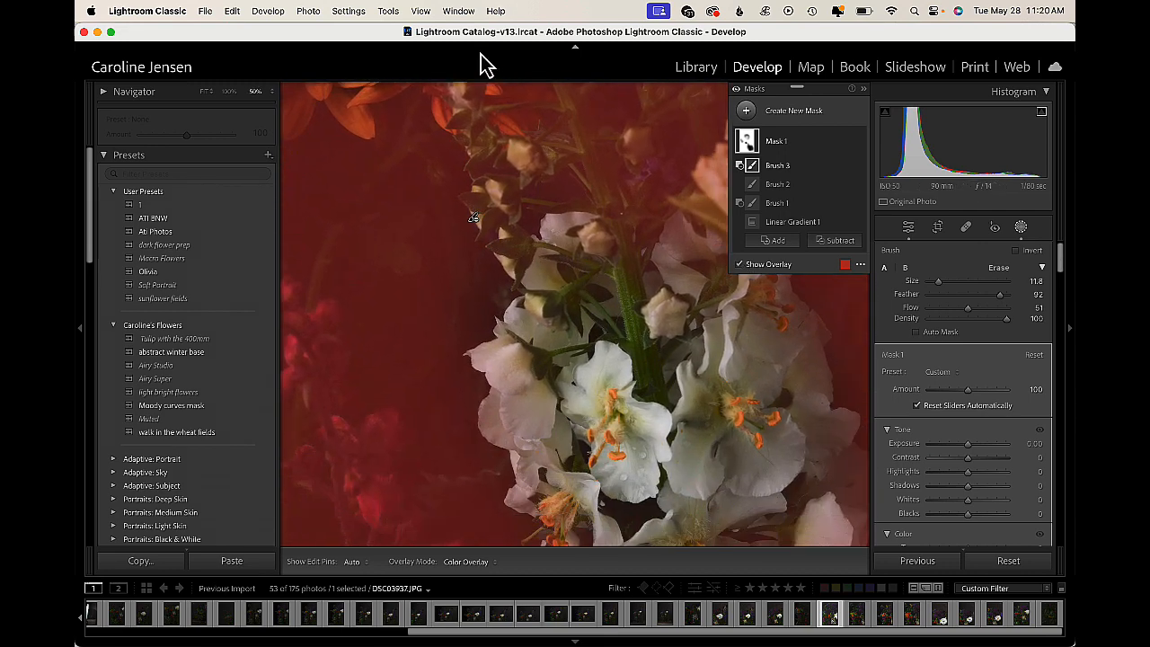
click(778, 241)
click(778, 367)
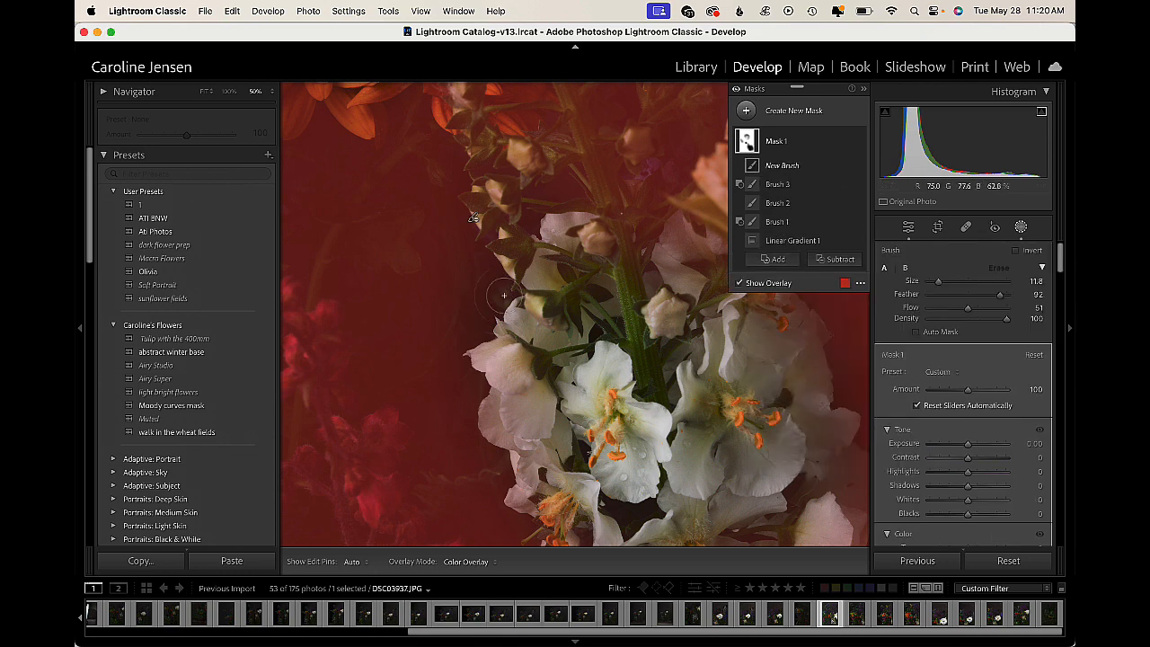
key(h)
key(h)
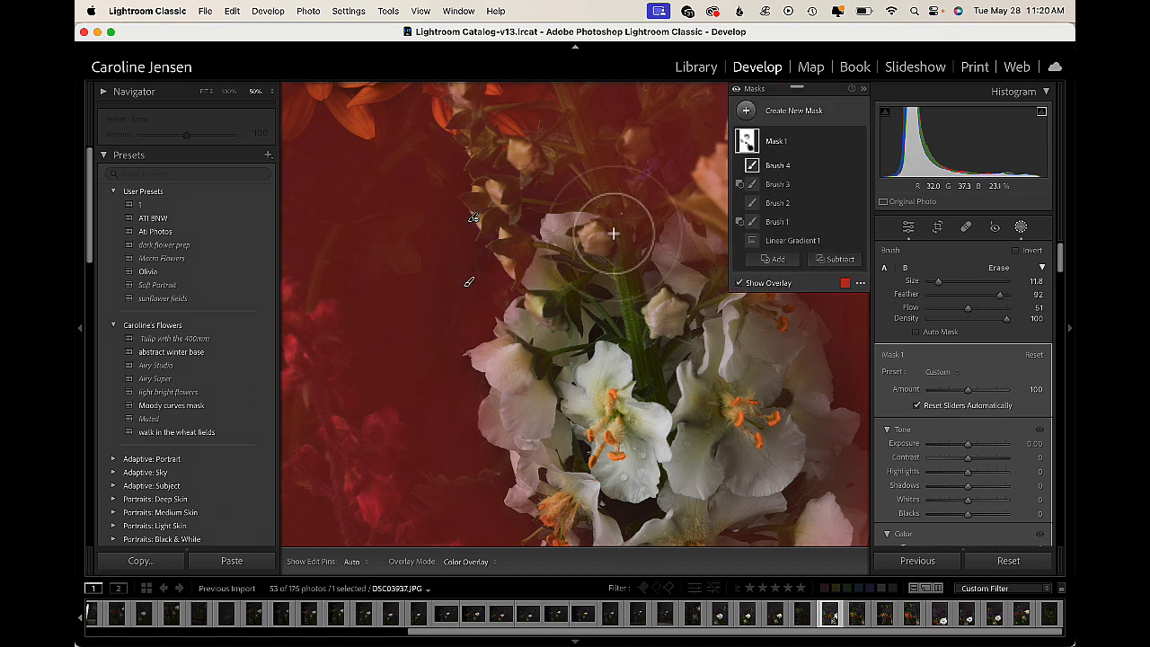
key(h)
key(h)
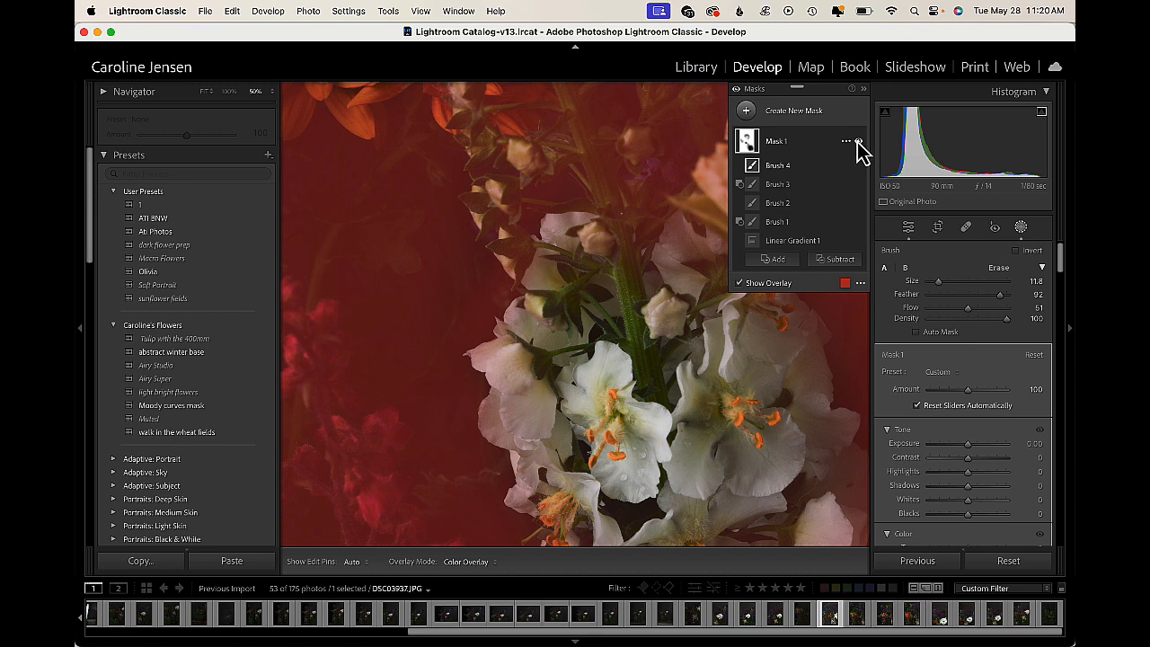
Check the white flower cluster with Mask 1 hidden and shown, view the whole photo without the overlay, and leave masking.
click(858, 142)
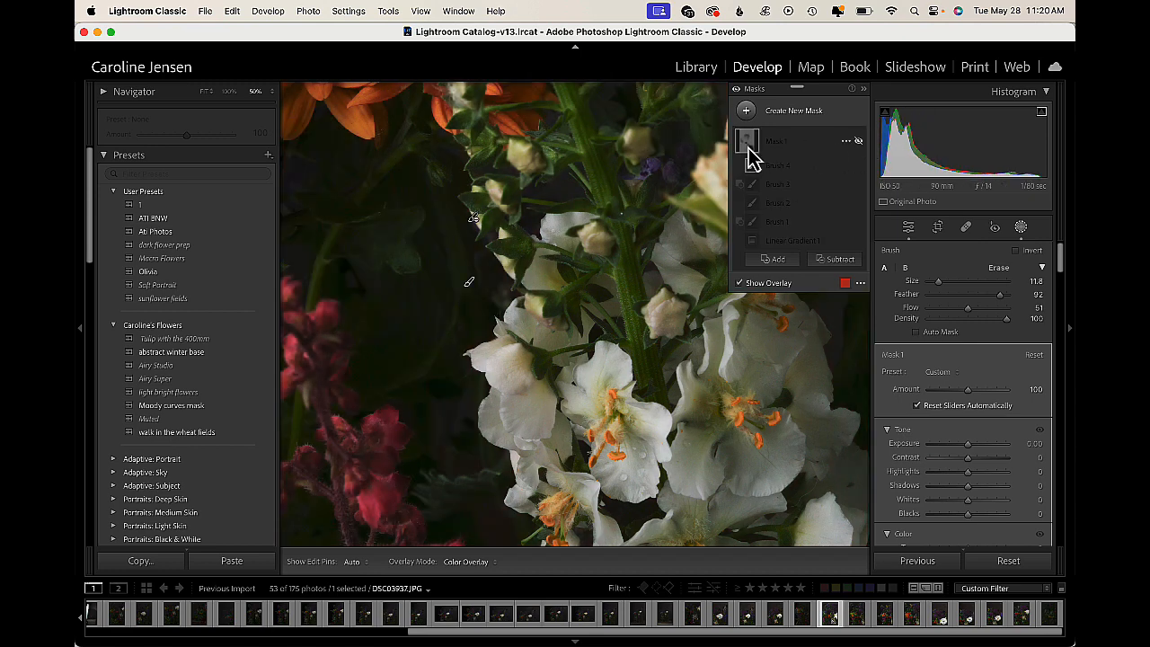
click(749, 145)
click(857, 142)
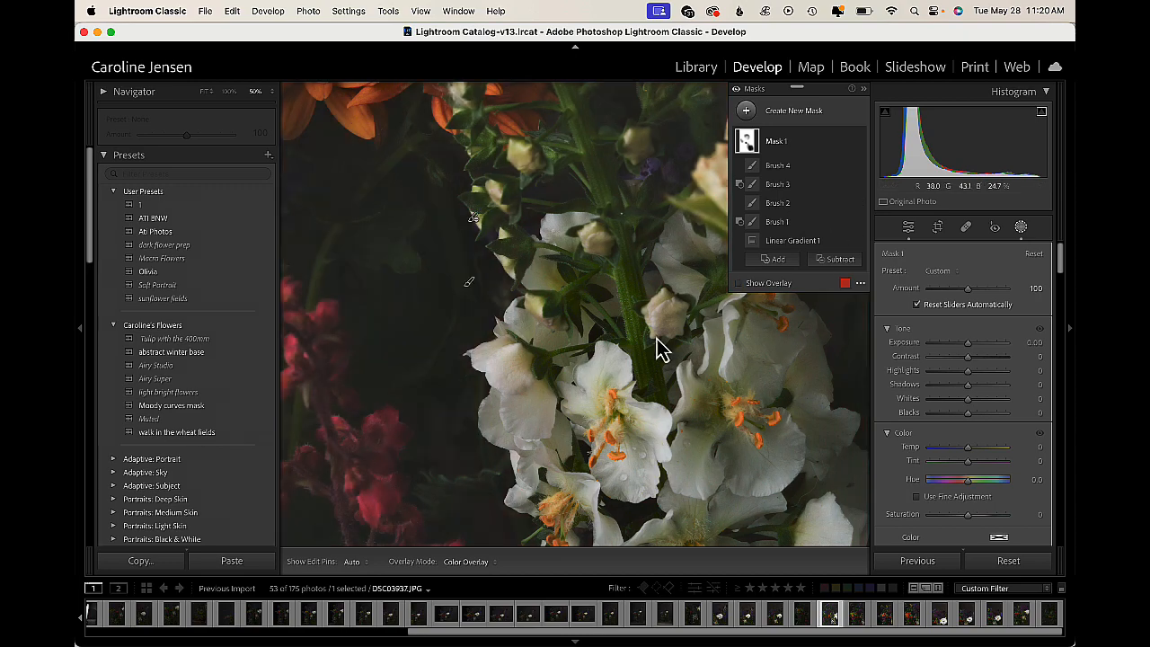
key(super+minus)
key(super+minus)
key(super+minus)
key(super+equal)
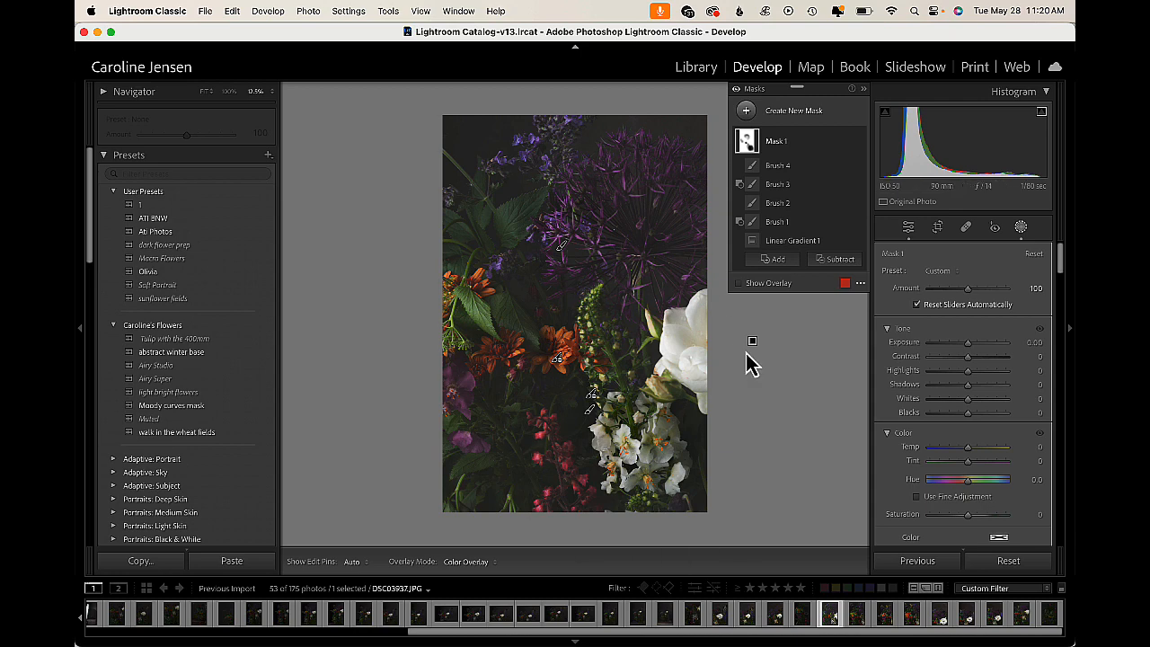
click(1022, 232)
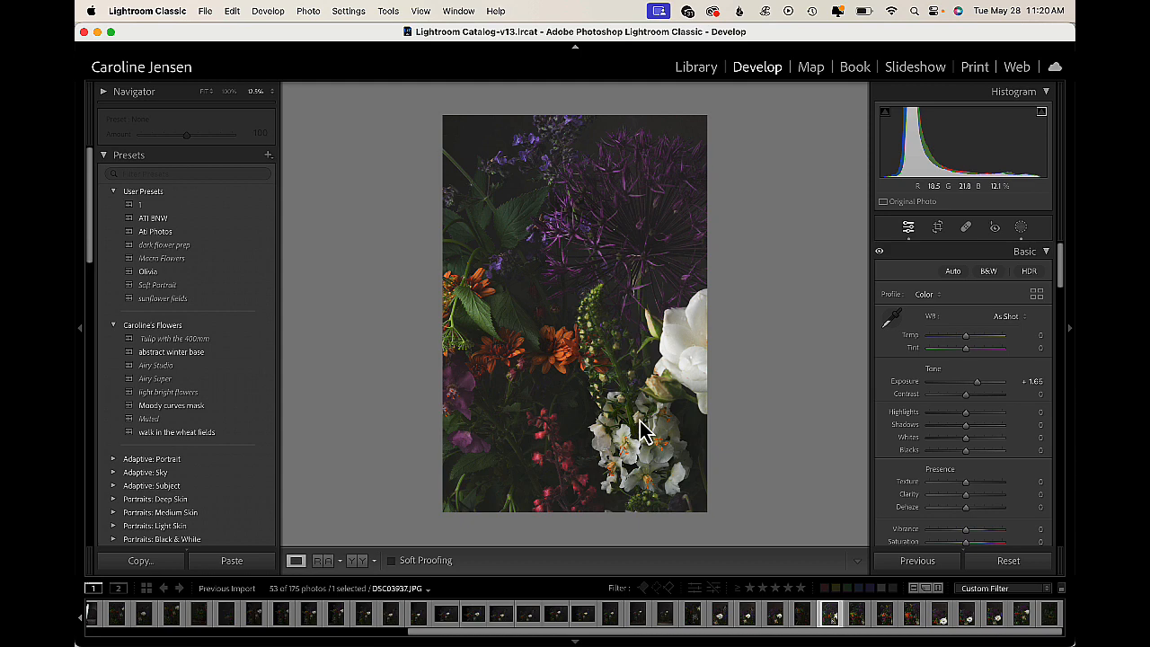
Open photo DSC03939.JPG for developing, apply the "Moody curves mask" preset, and show its mask components.
key(g)
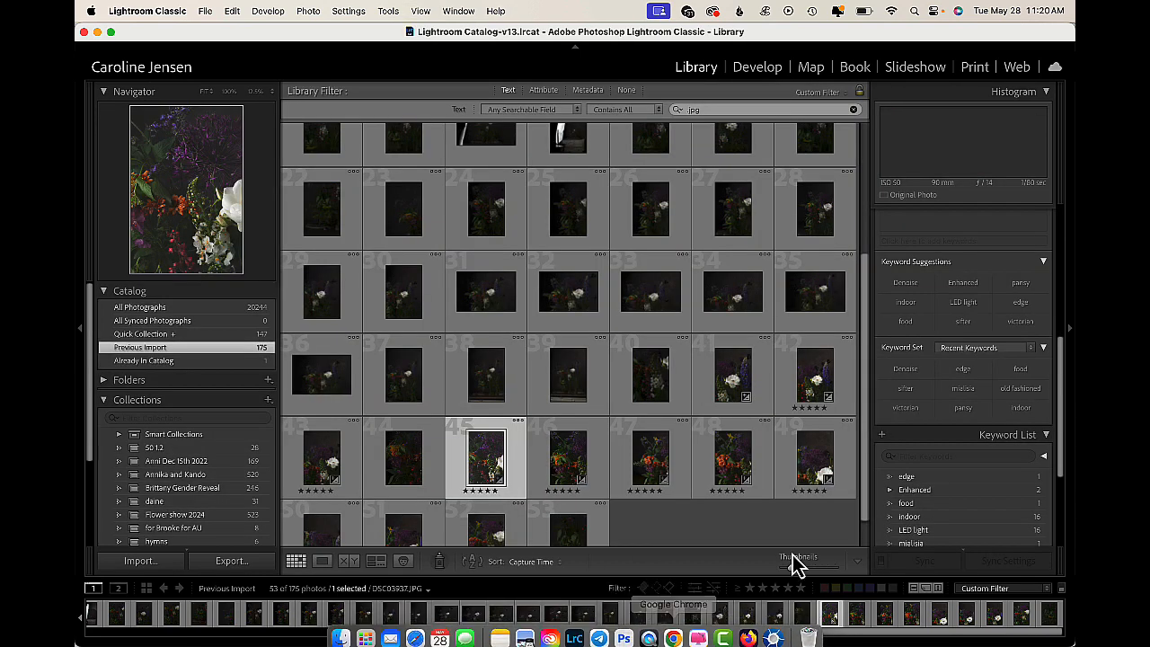
double_click(649, 480)
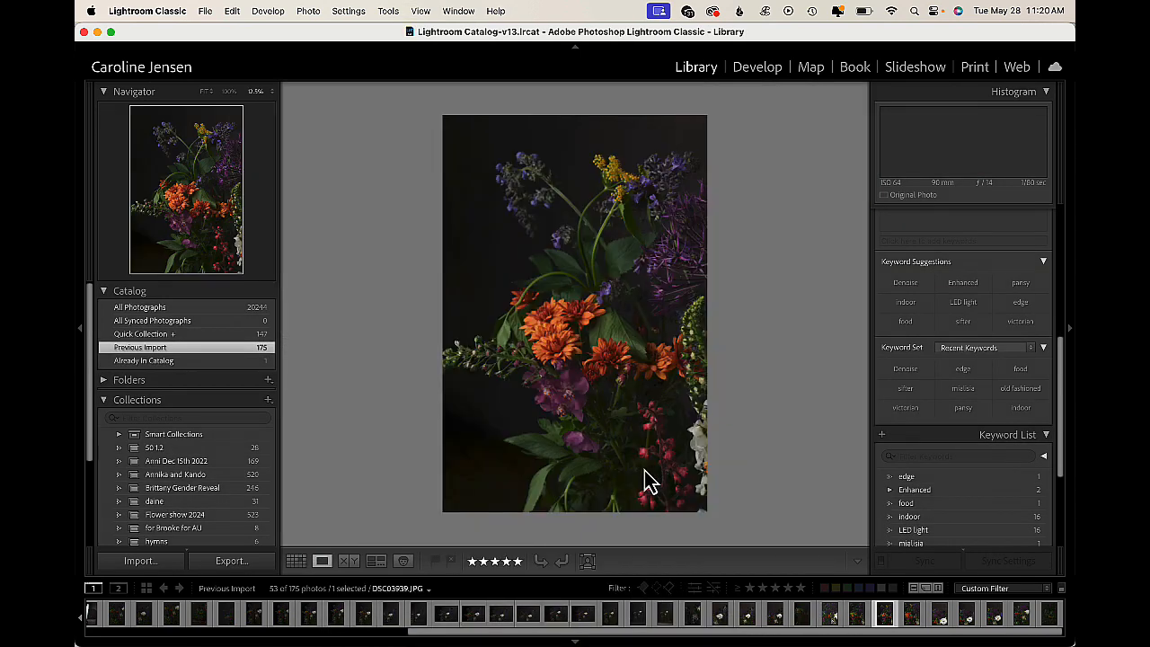
click(759, 72)
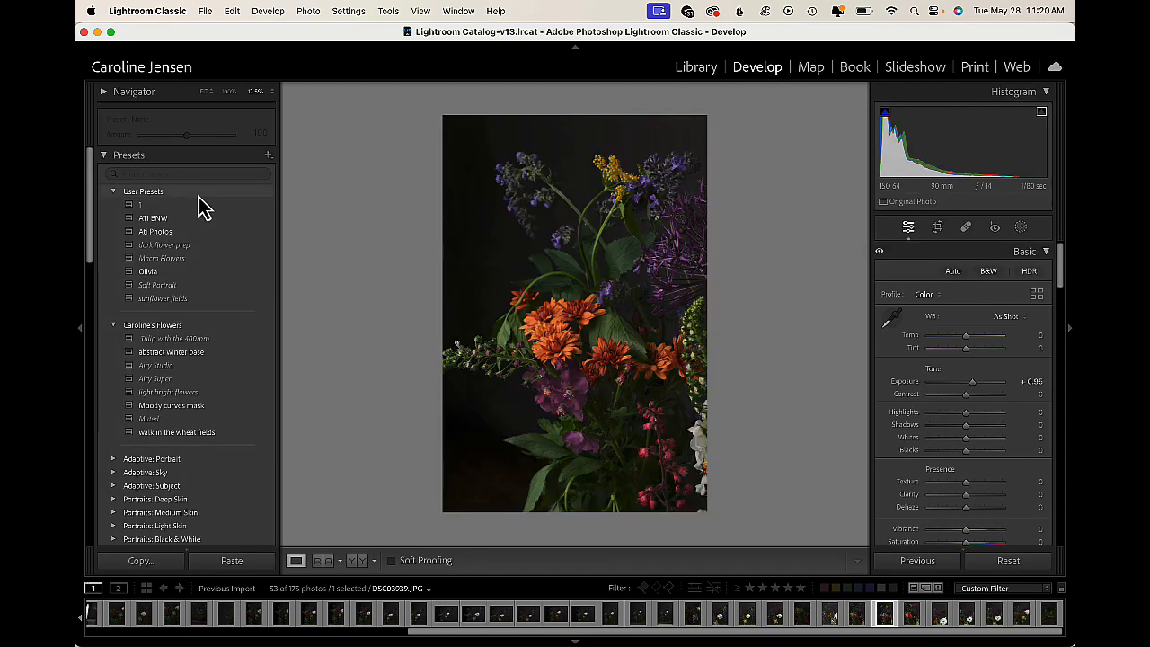
click(161, 412)
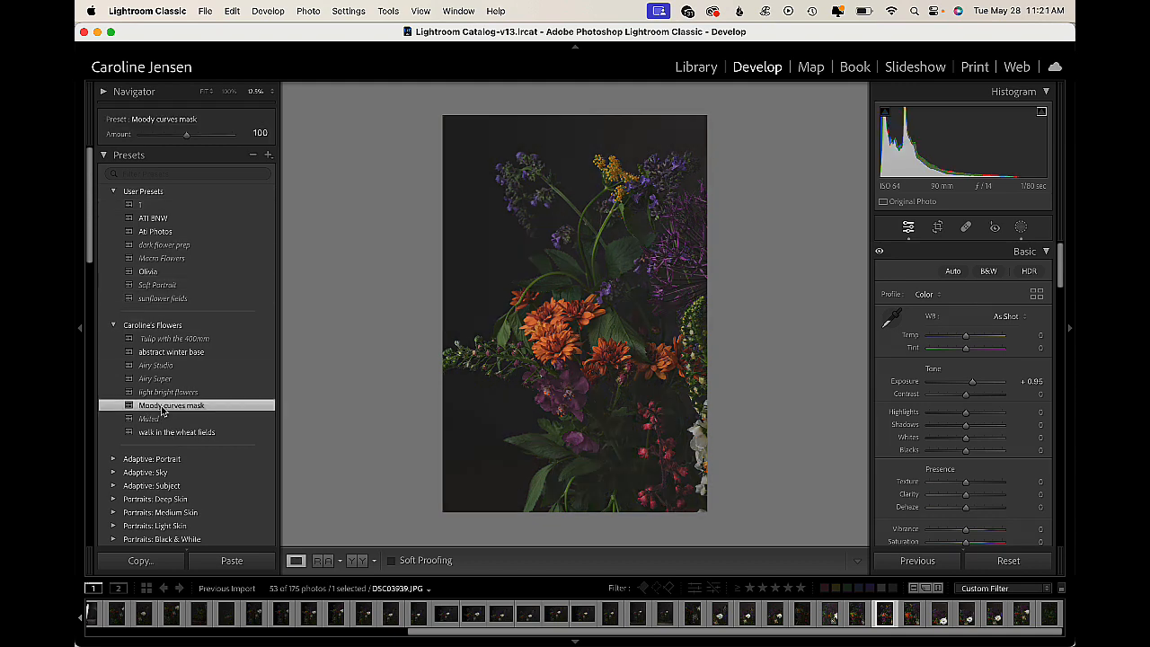
click(1020, 227)
mouse_move(747, 145)
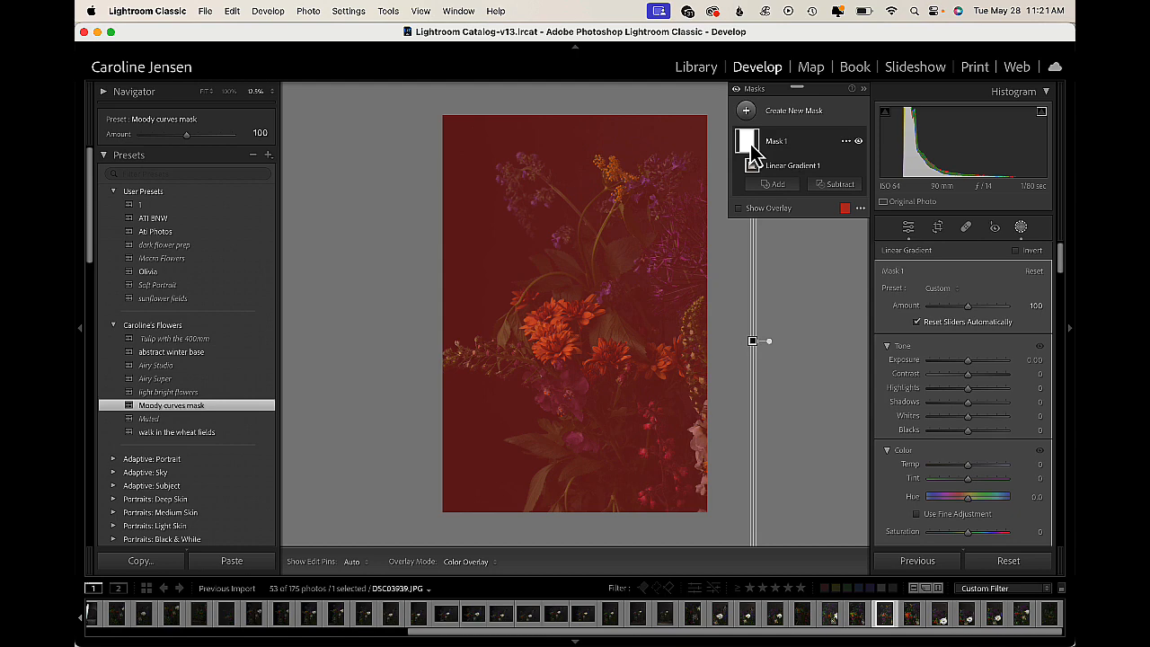
Subtract from Mask 1 with a brush of size 11.8, painting over the orange flowers, and leave masking.
click(836, 195)
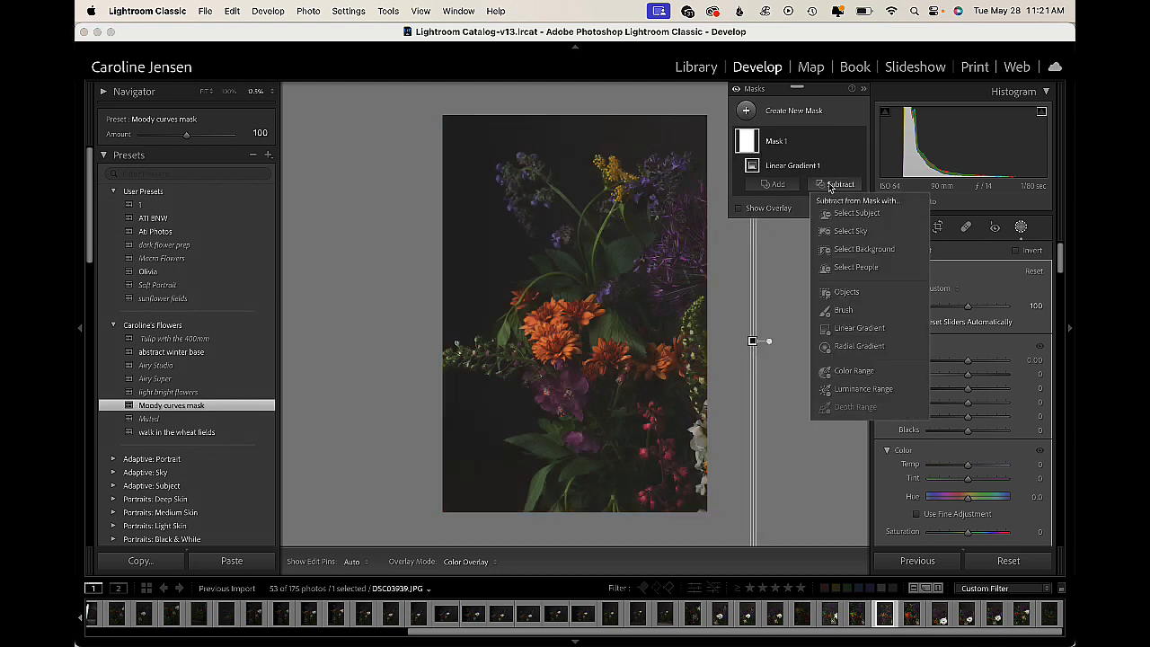
click(846, 311)
key(h)
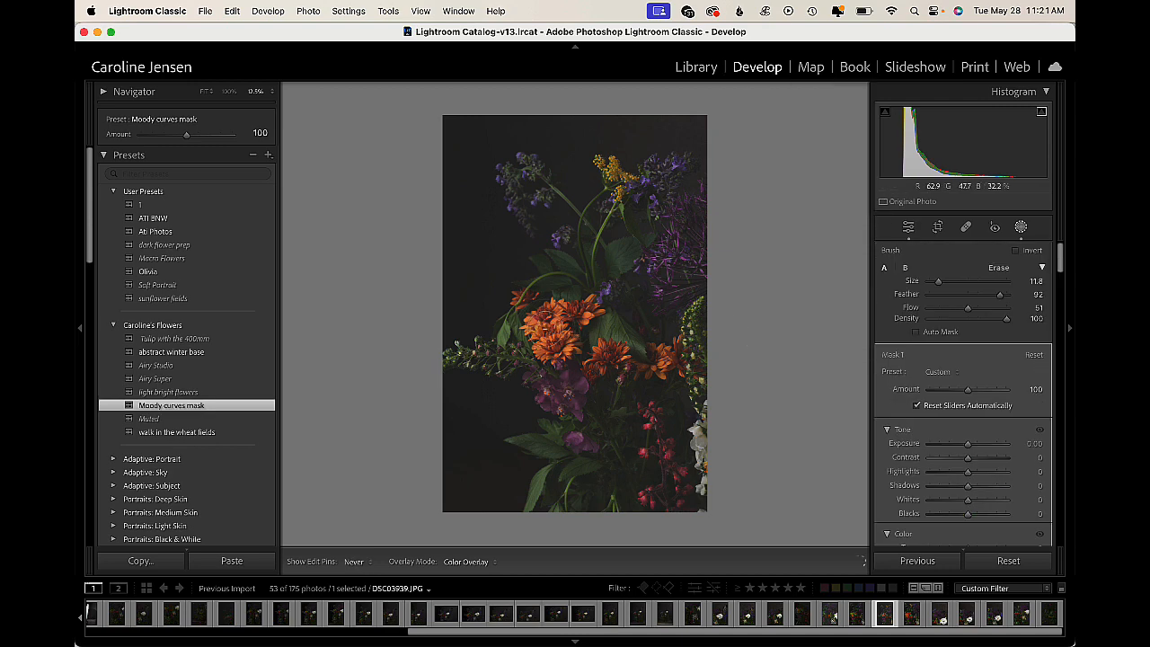
key(h)
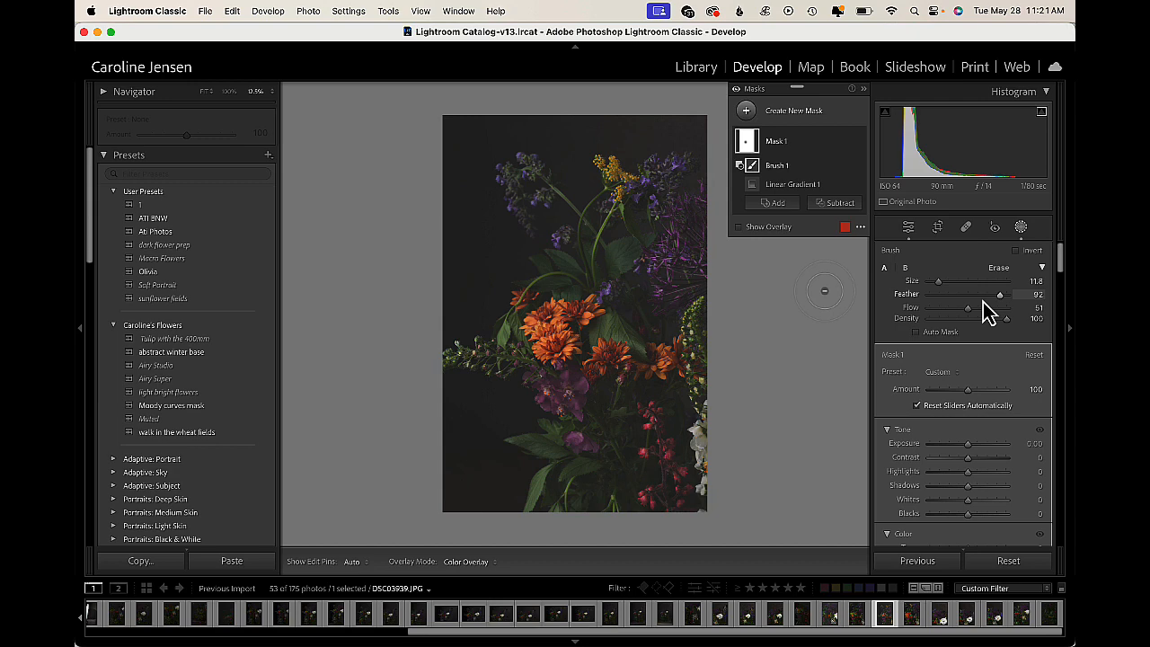
click(1022, 229)
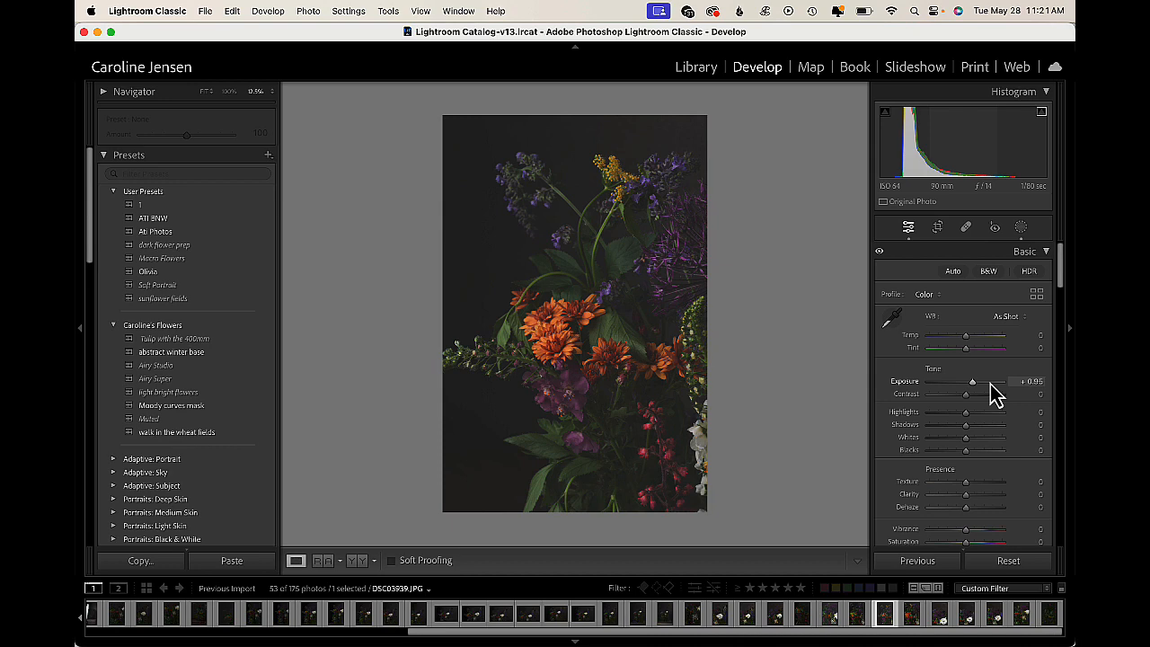
Create a linear gradient mask with exposure at about -1.40, drawn upward from the photo's bottom edge to darken the lower flowers.
click(1020, 227)
click(747, 111)
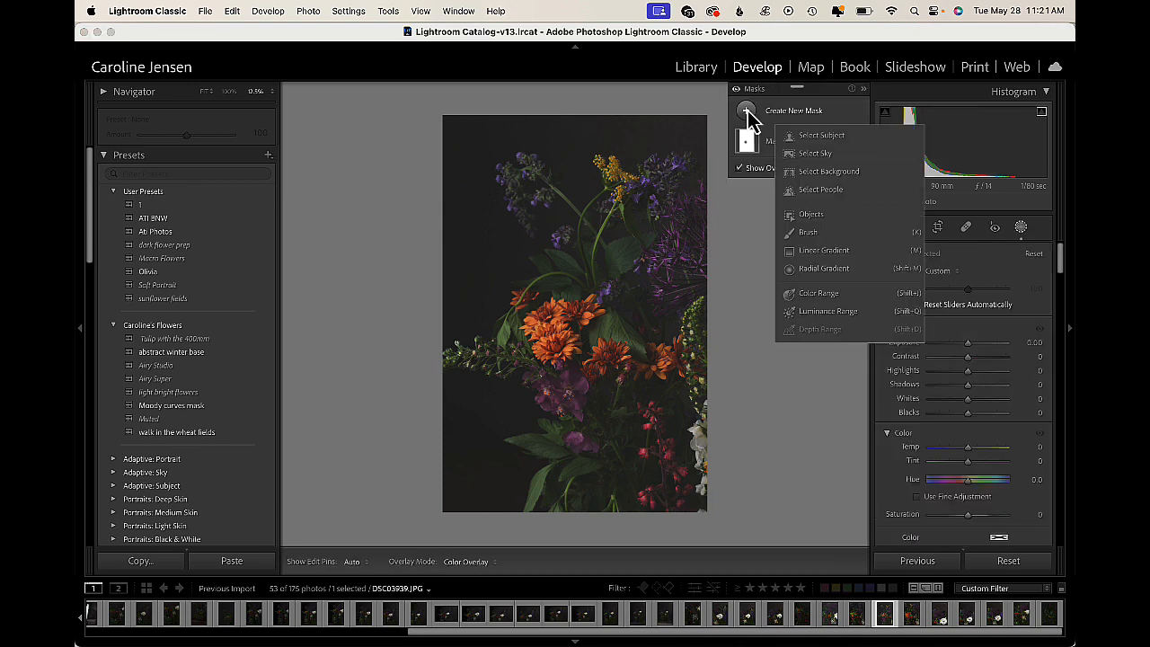
click(825, 250)
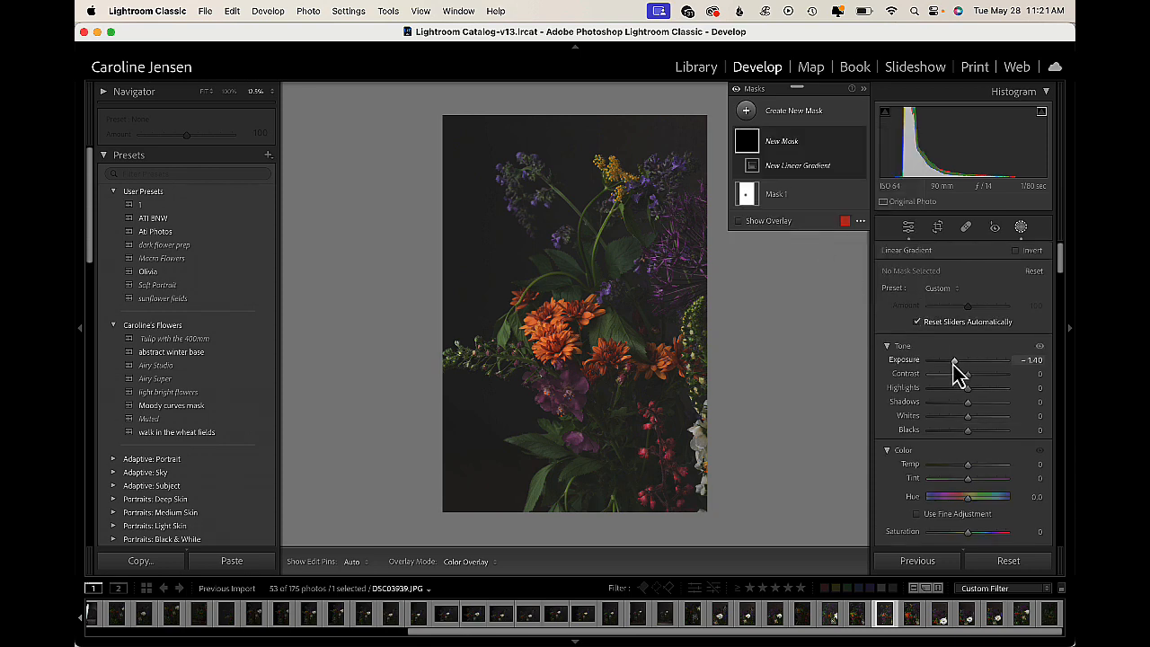
scroll(955, 371, down, 5)
mouse_move(678, 512)
mouse_down()
mouse_move(663, 366)
mouse_move(656, 412)
mouse_move(635, 410)
mouse_up()
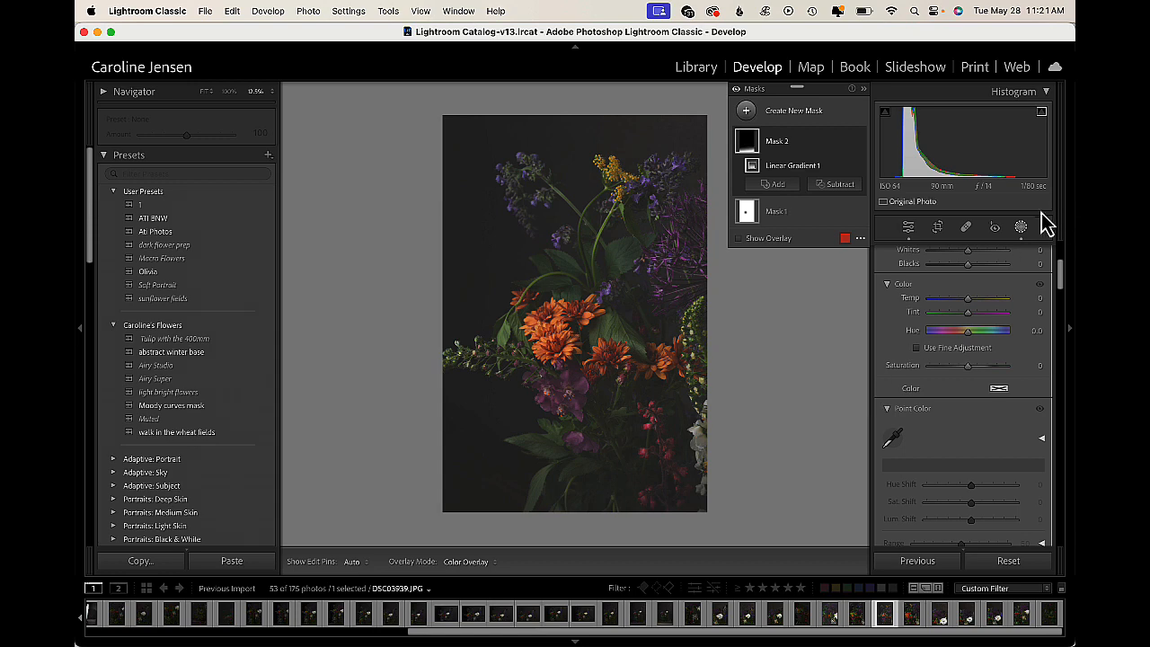
click(1017, 230)
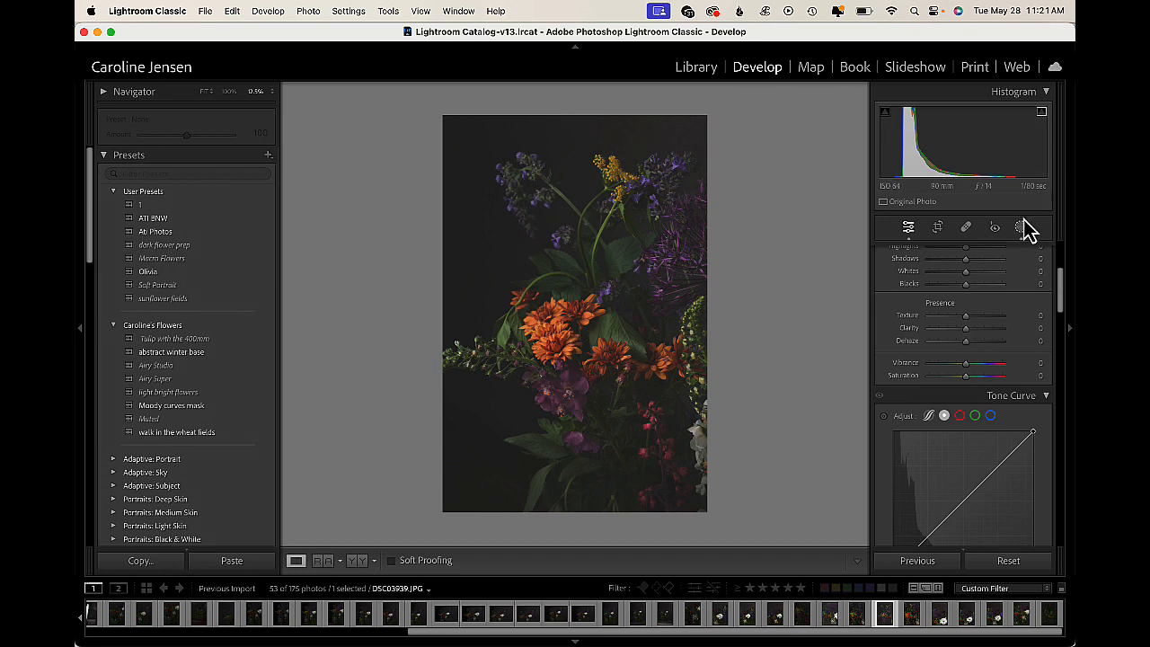
Reopen masking and switch to the next flower photo, DSC03940.JPG.
click(1020, 227)
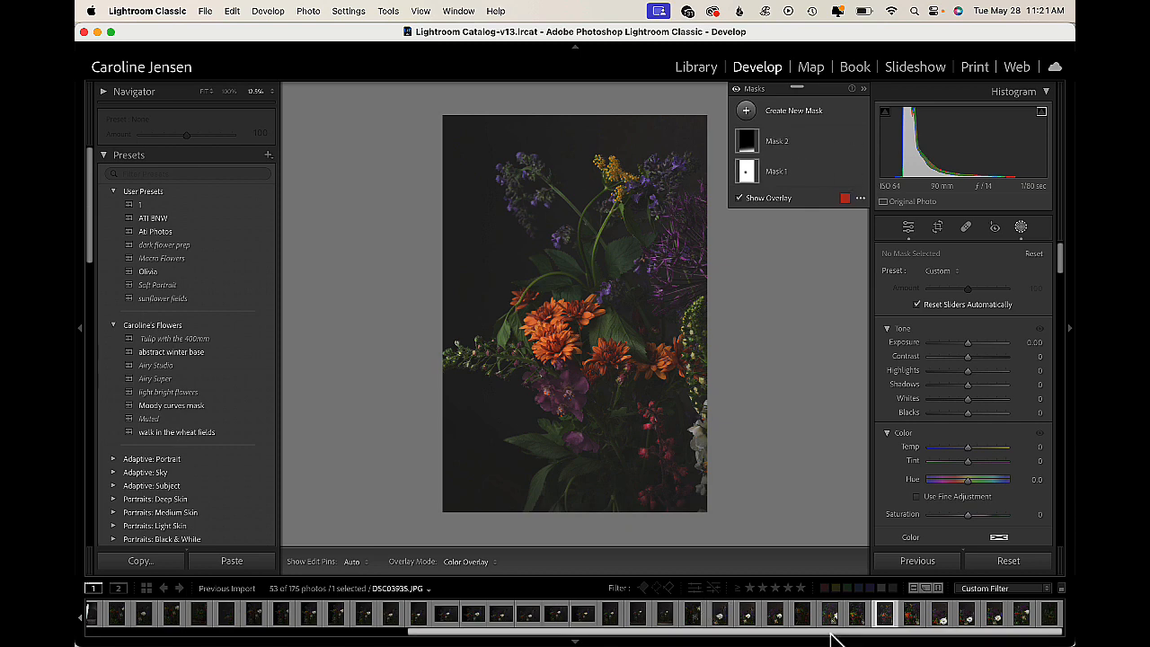
click(916, 618)
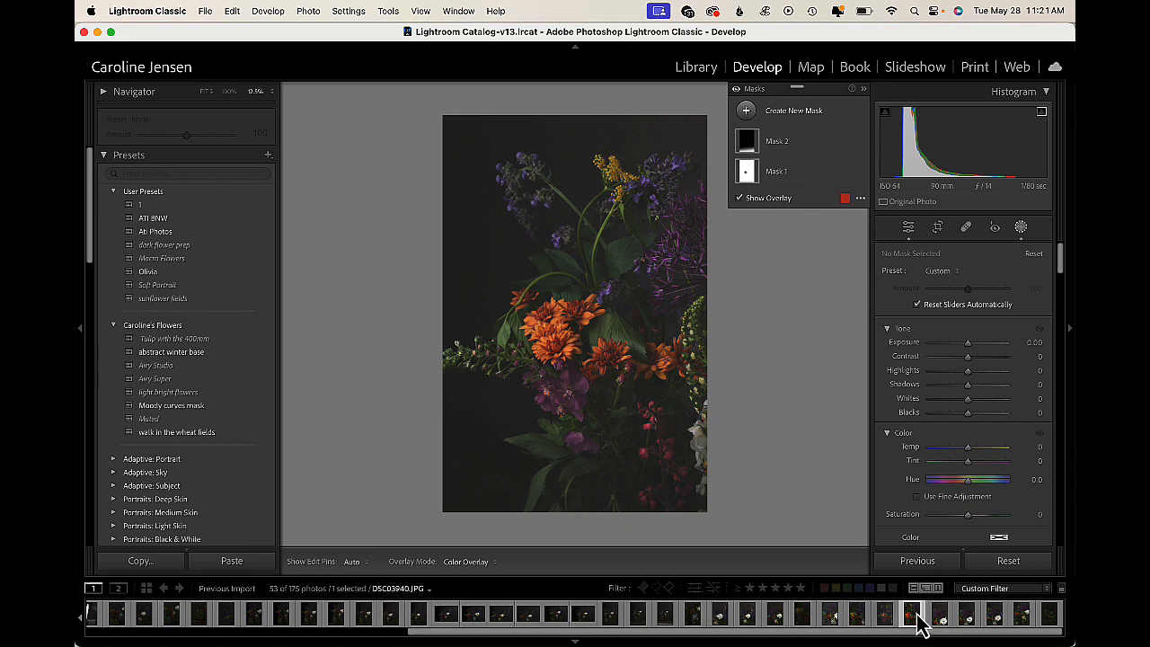